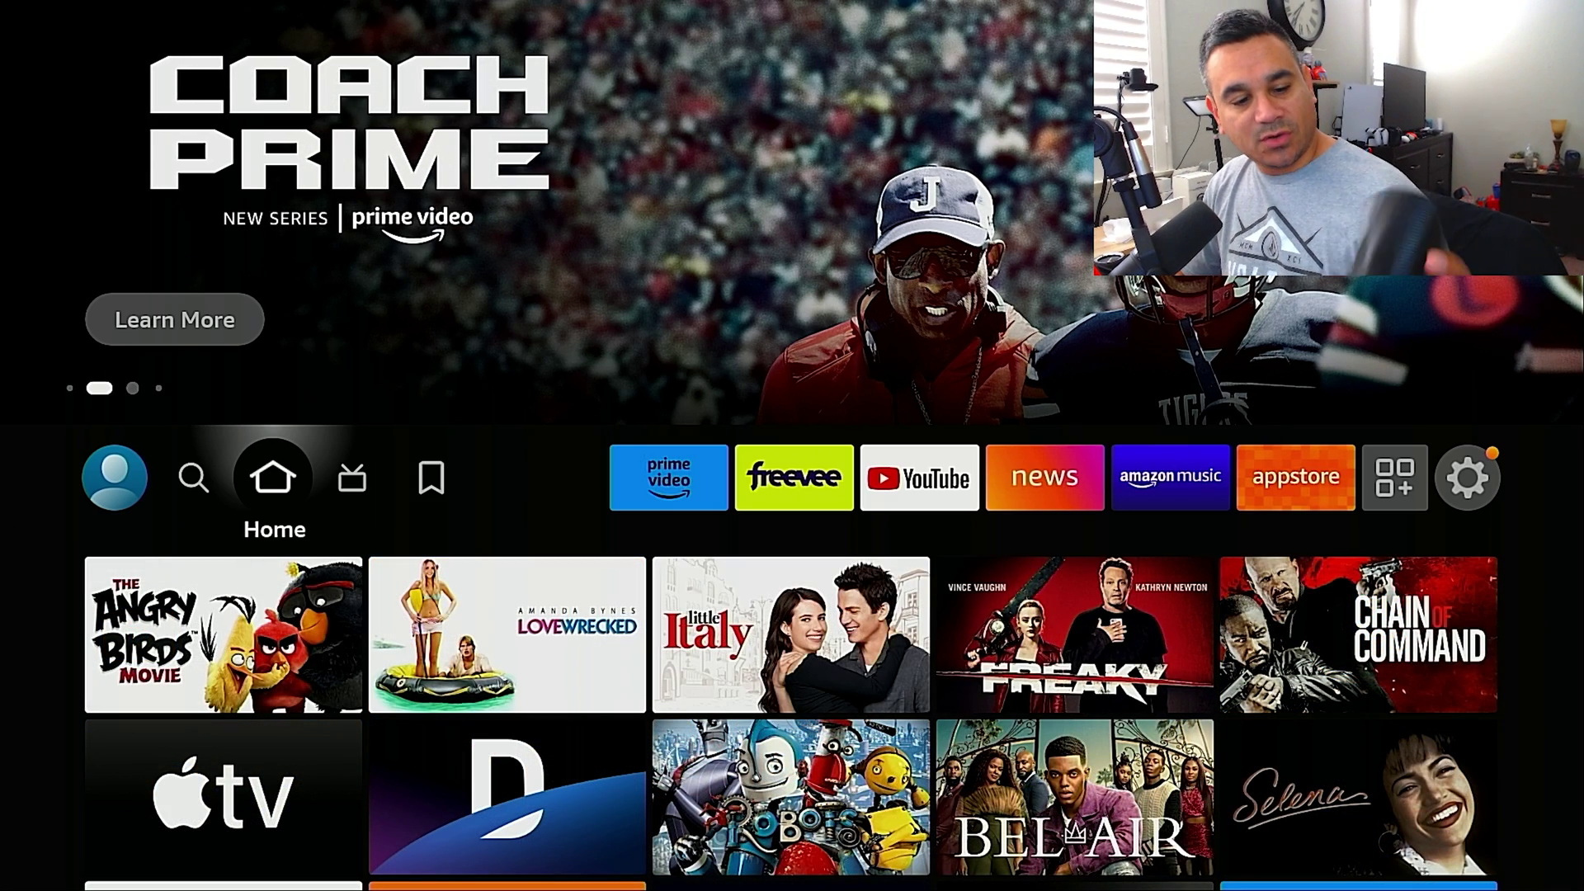
Go to Settings > Controllers & Bluetooth Devices > Other Bluetooth Devices.
key("Right")
key("Right")
key("Right")
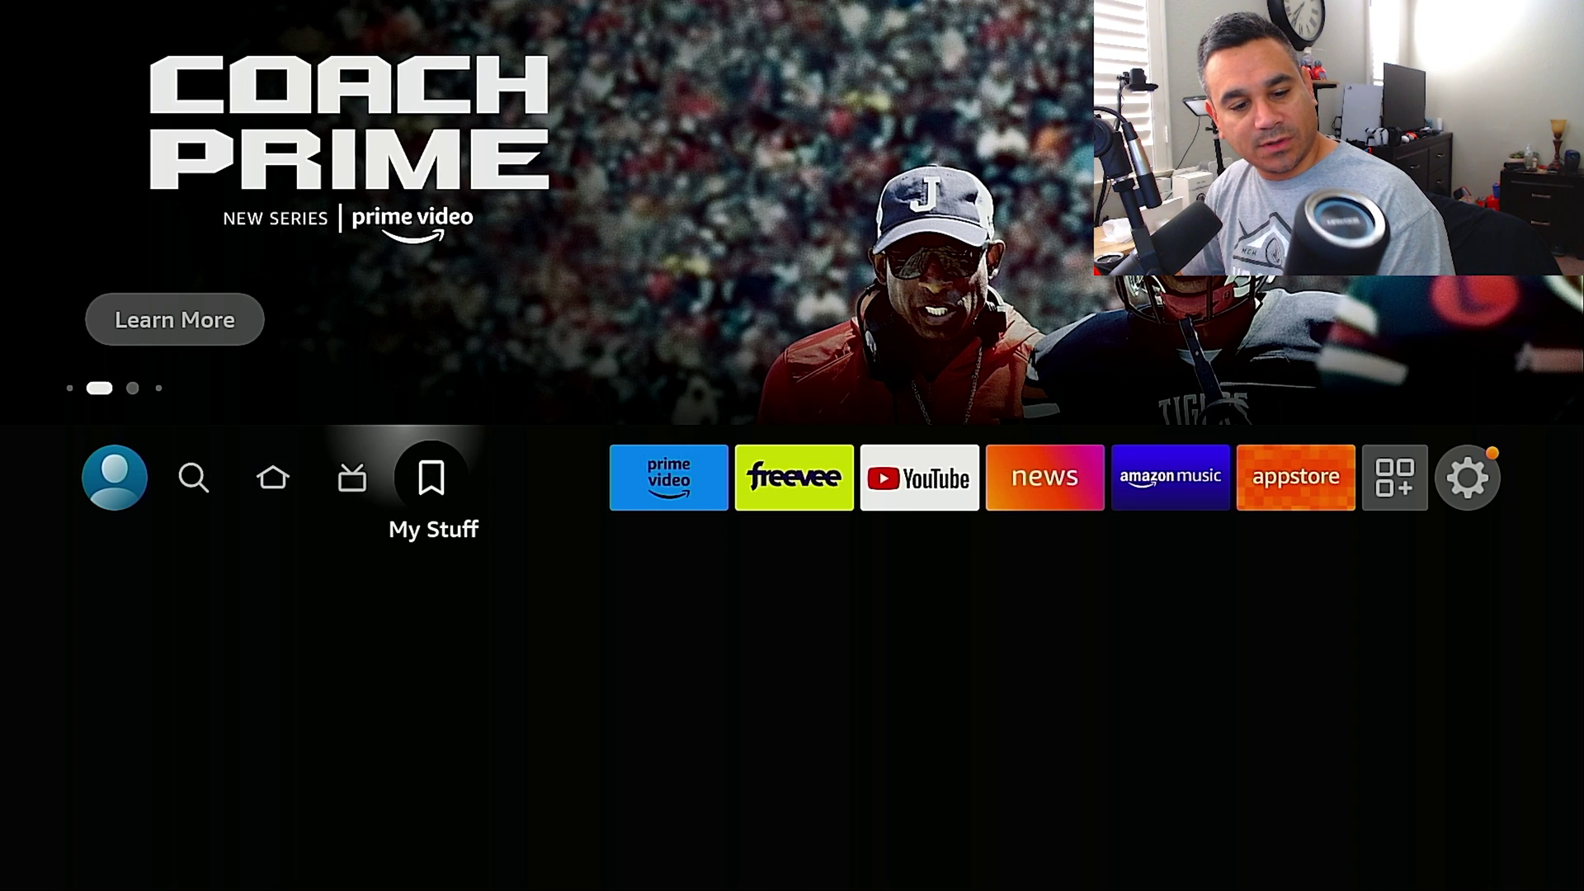
key("Right")
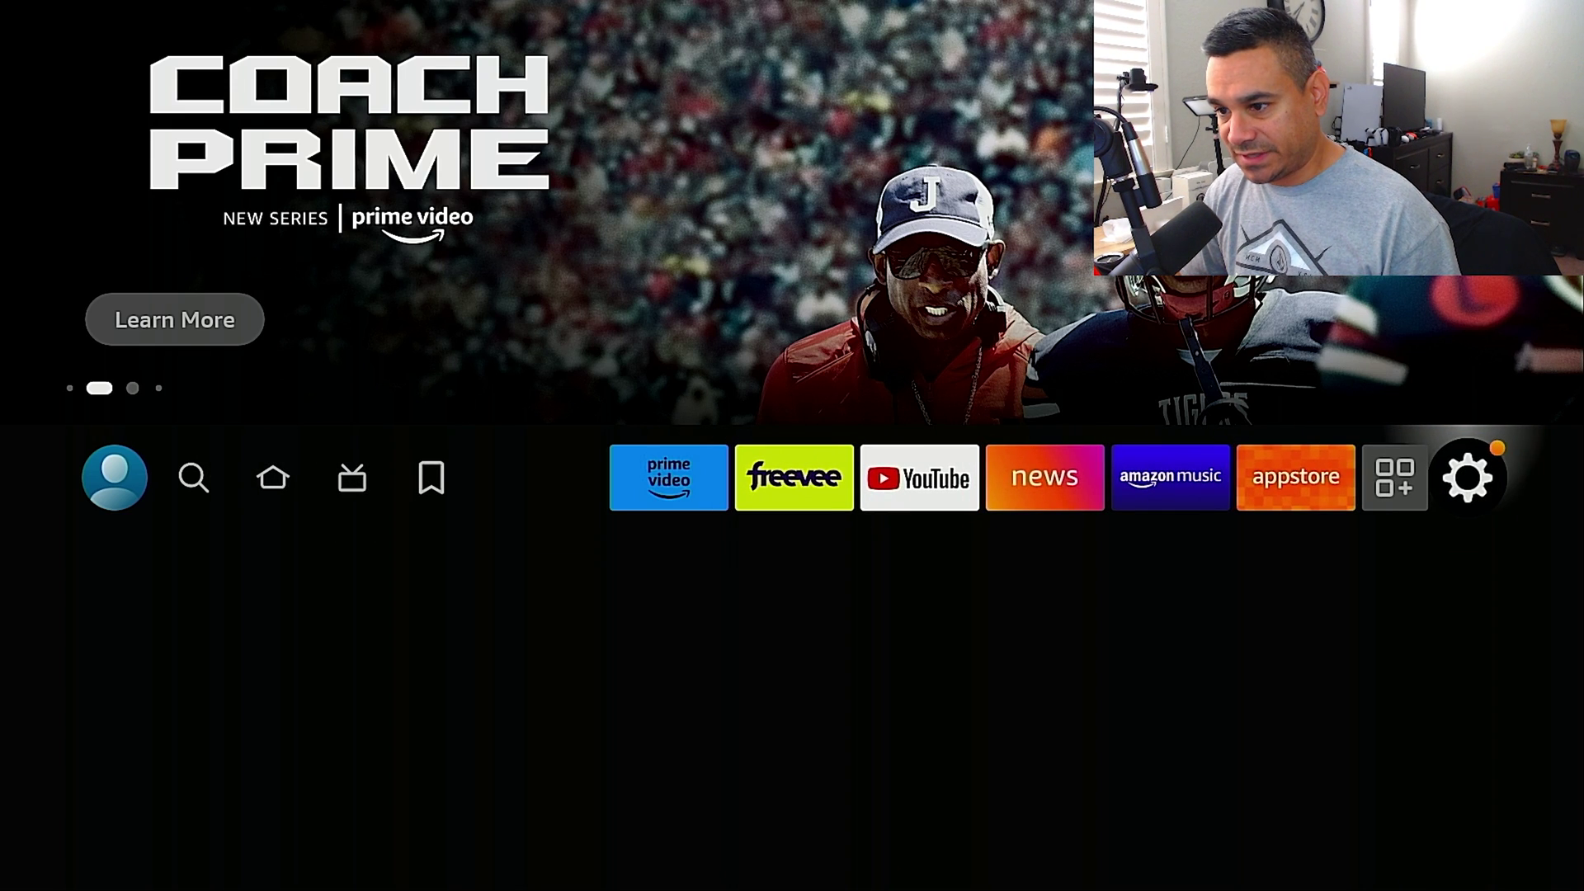
key("Down")
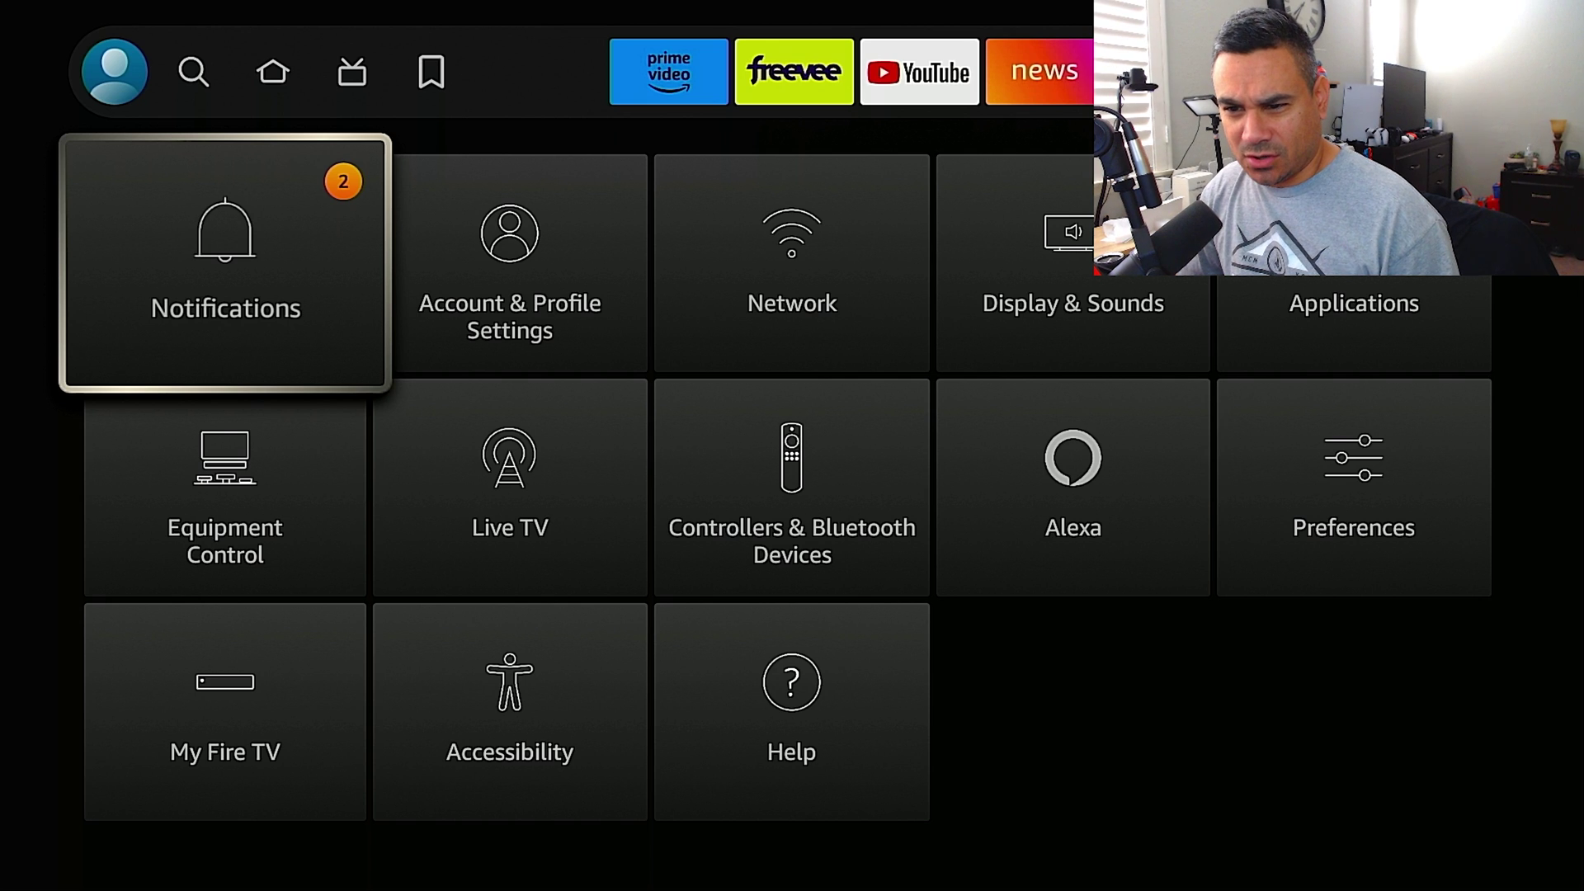
key("Down")
key("Right")
key("Right")
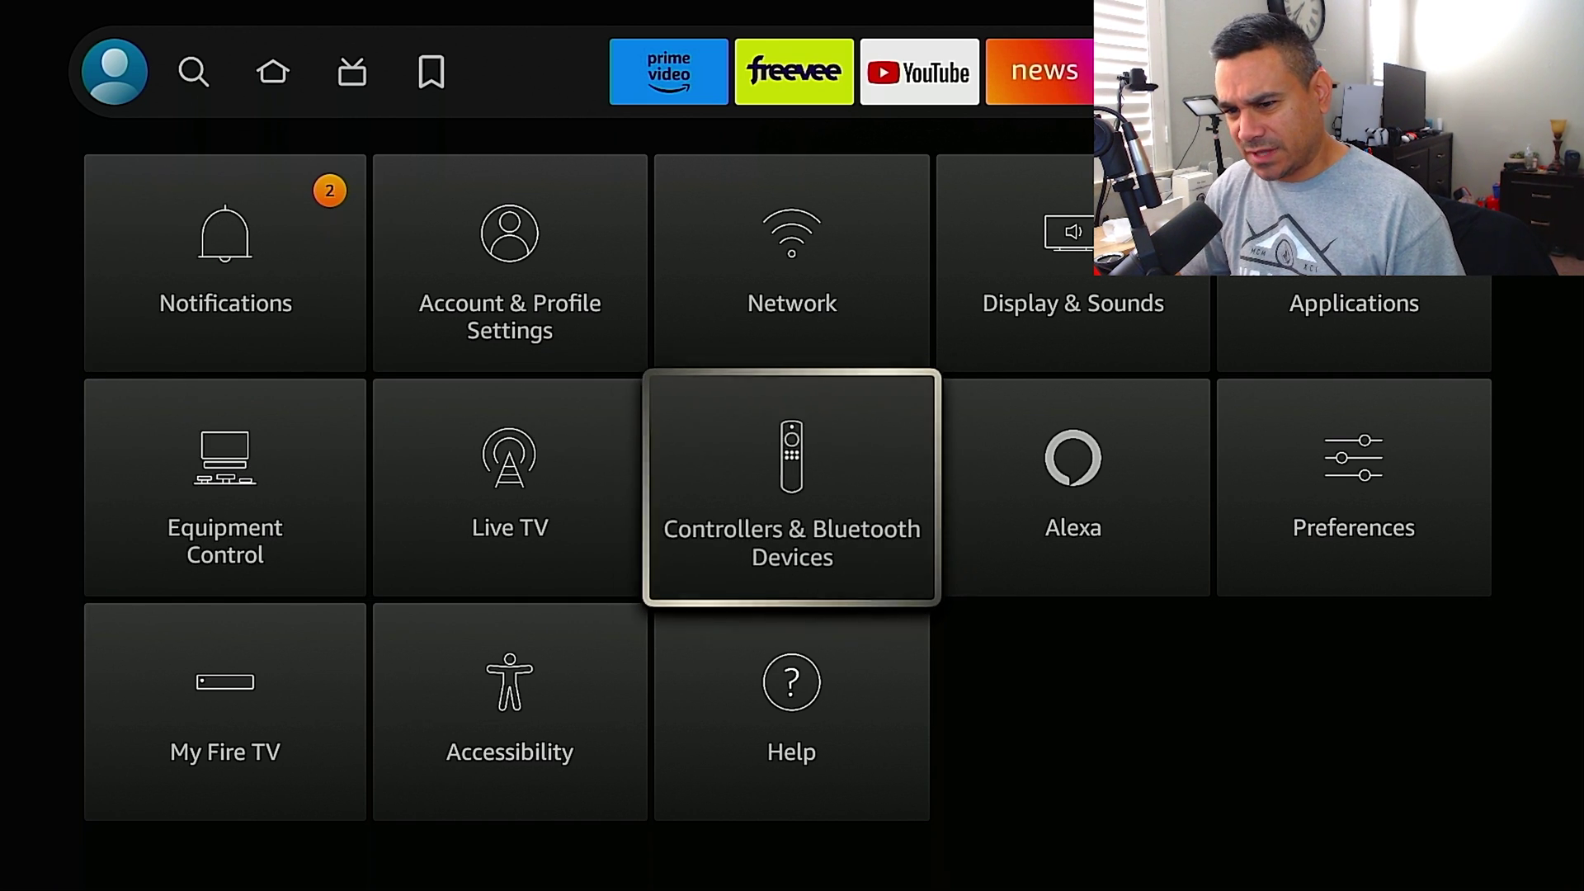
key("Return")
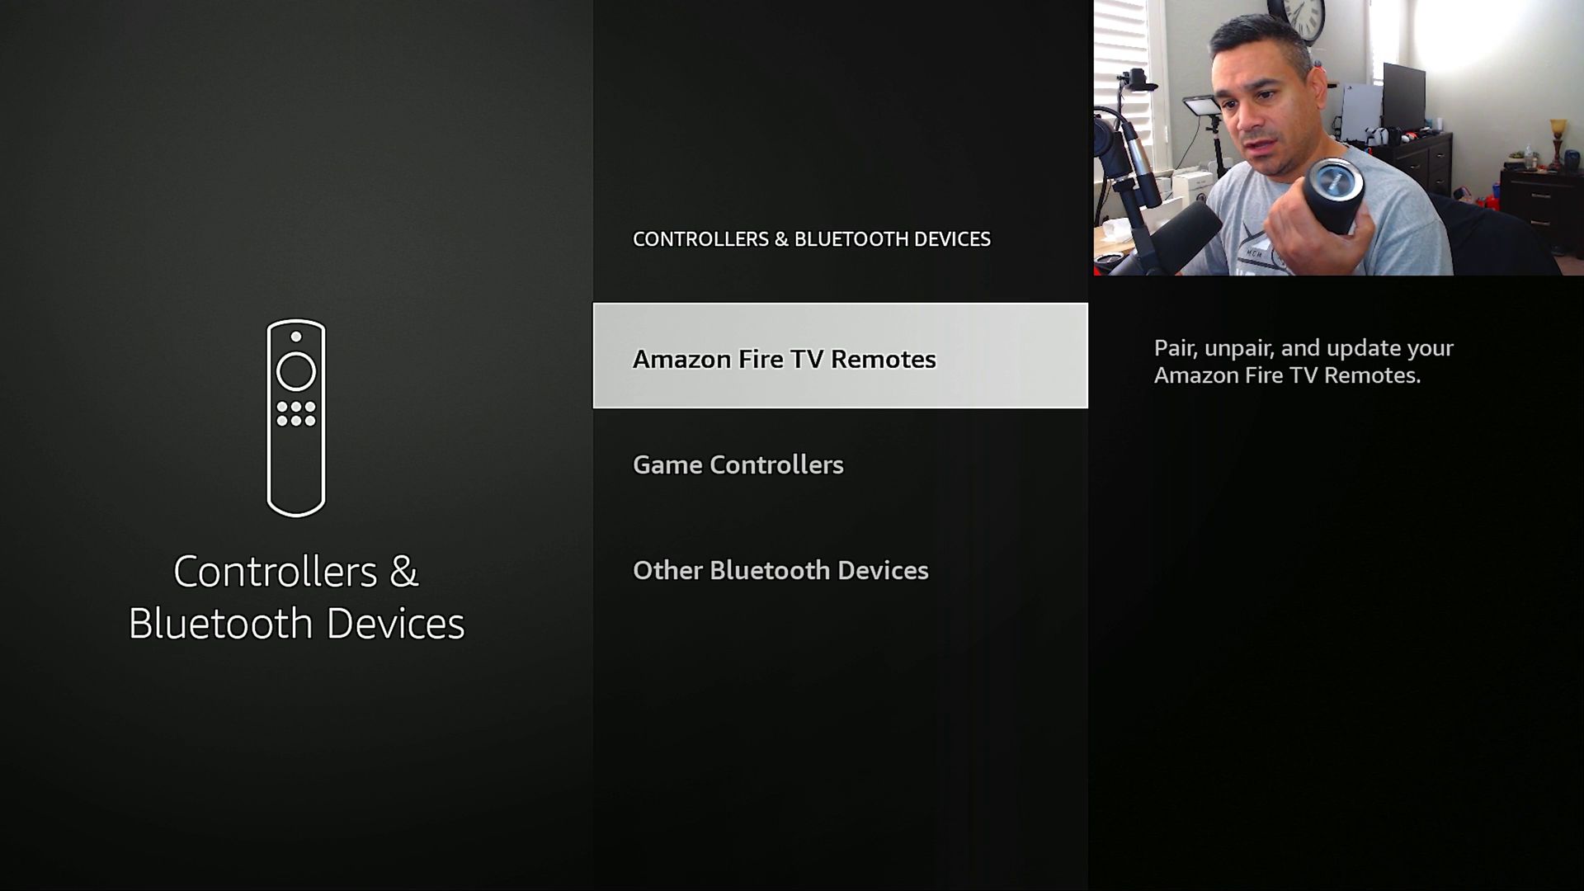
key("Down")
key("Down")
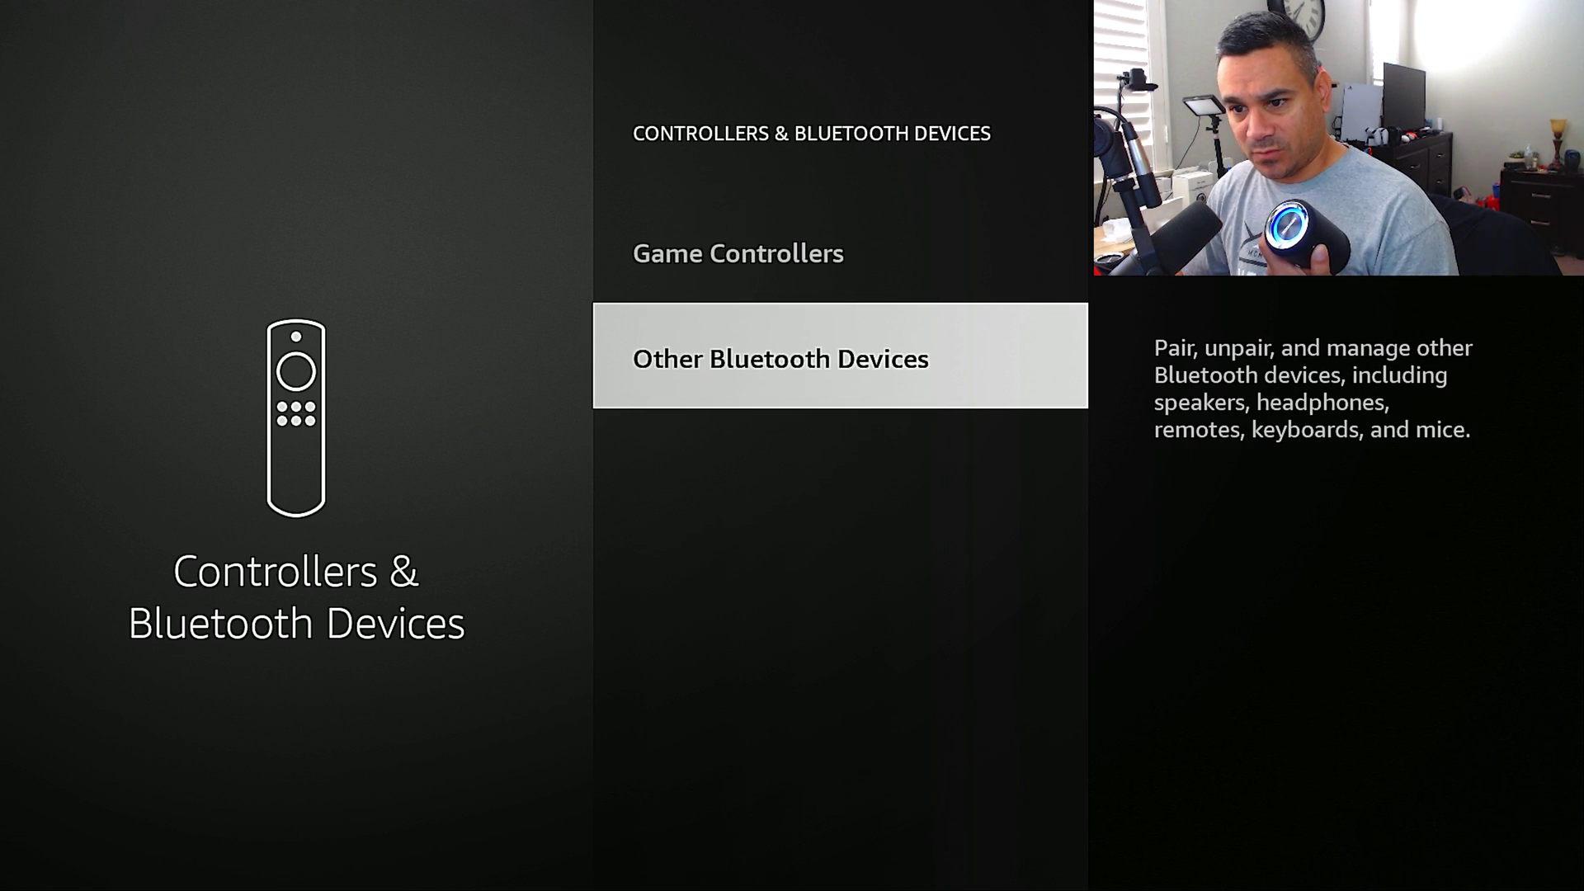
key("Return")
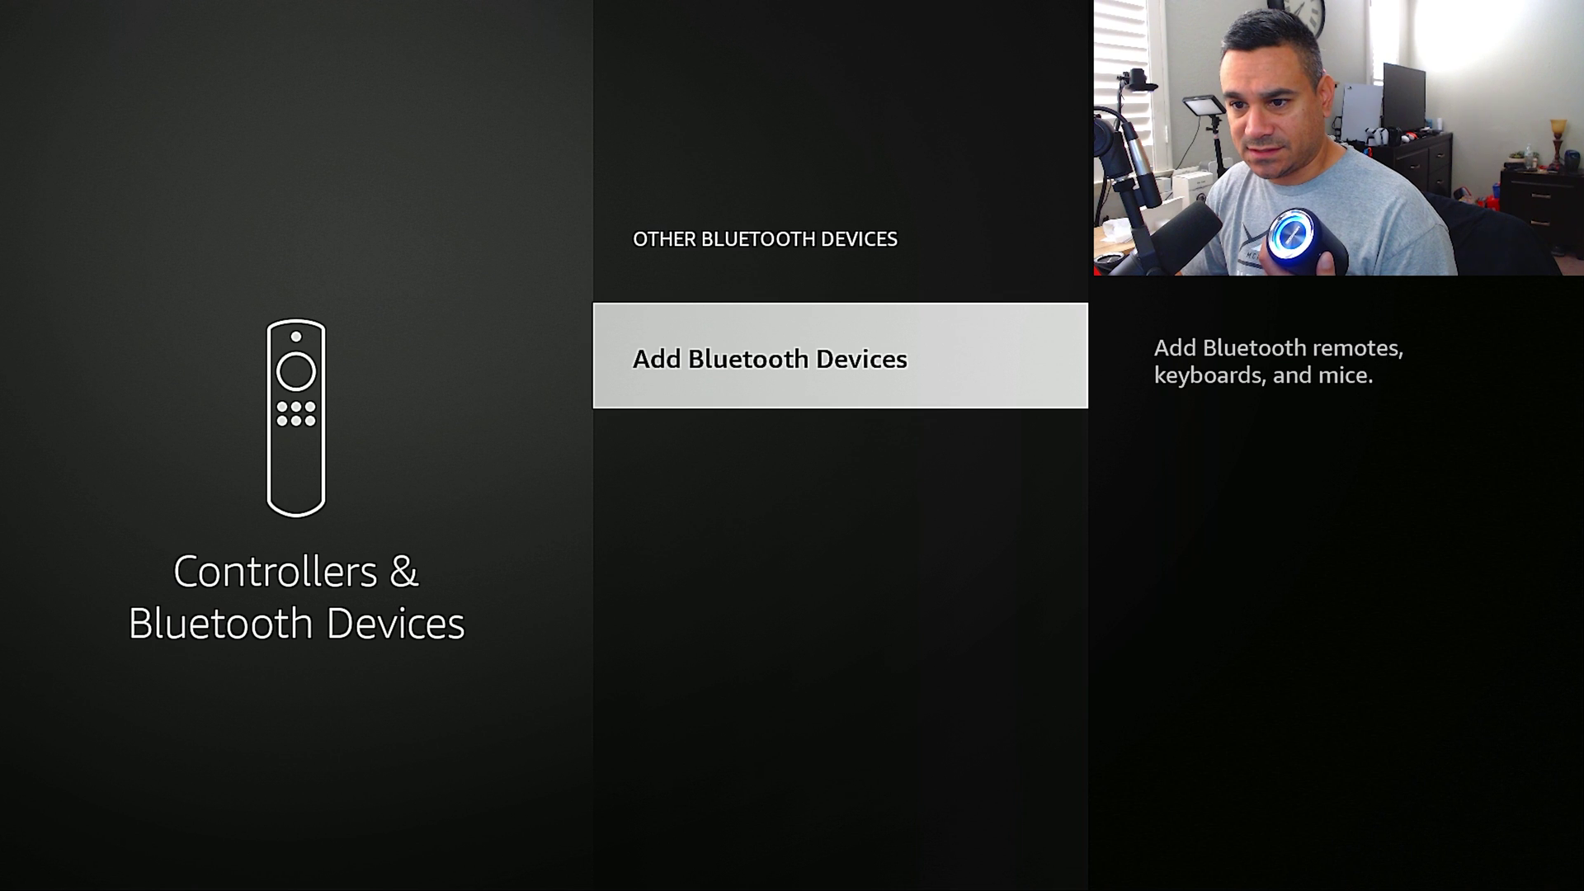
Search for new Bluetooth devices and pair the discovered X7 speaker.
key("Return")
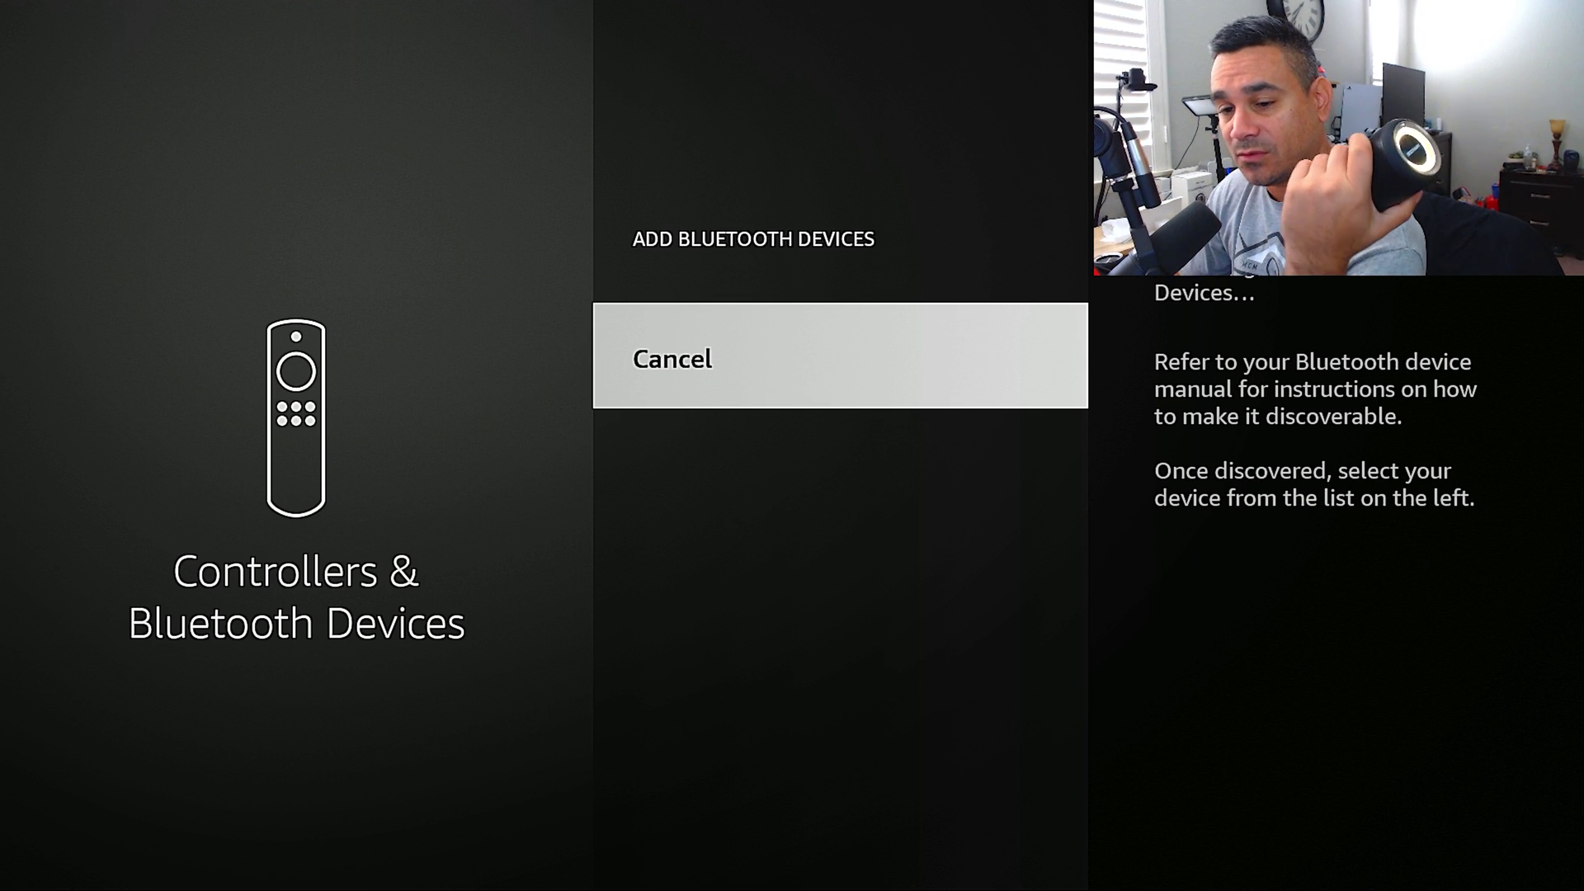
key("Return")
key("Return")
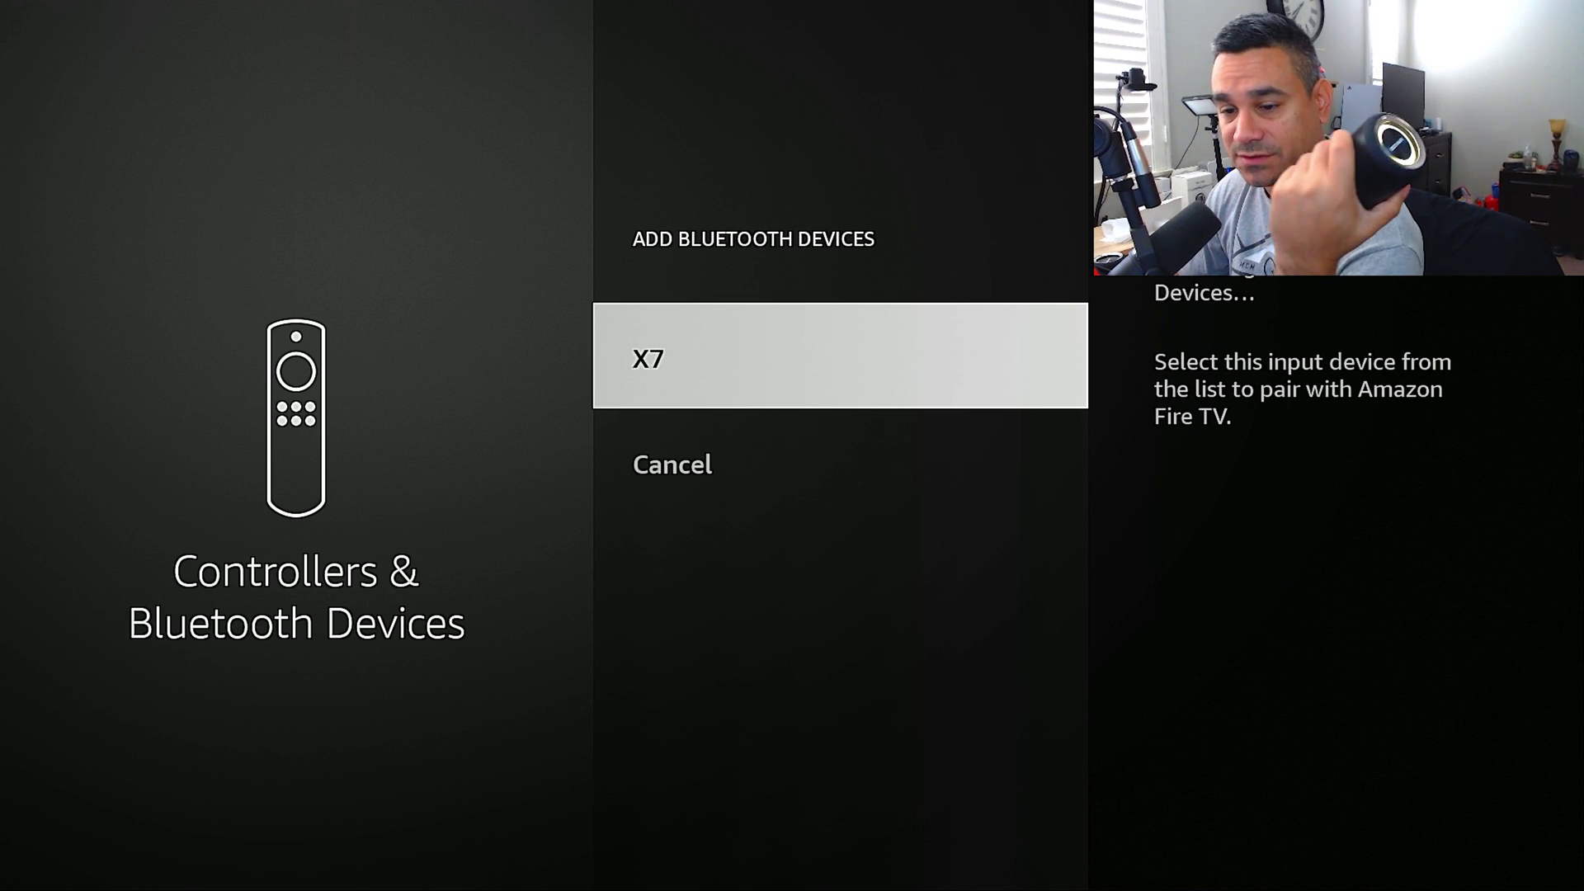
key("Return")
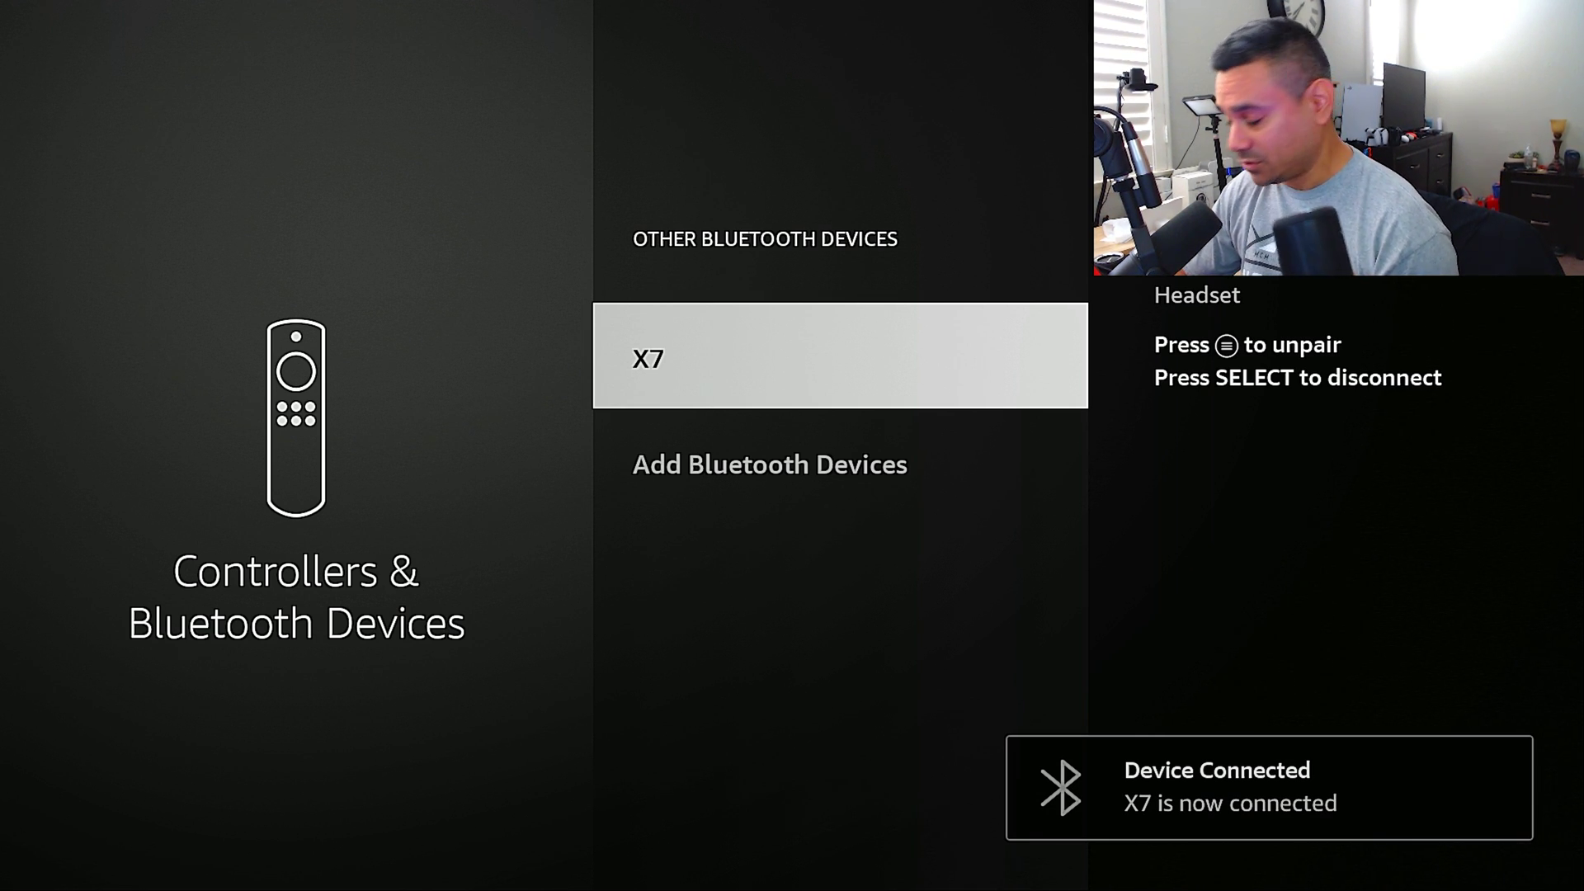
Launch YouTube, open the Rohas Travels channel from the 'rohas' results, and play an upload.
key("Home")
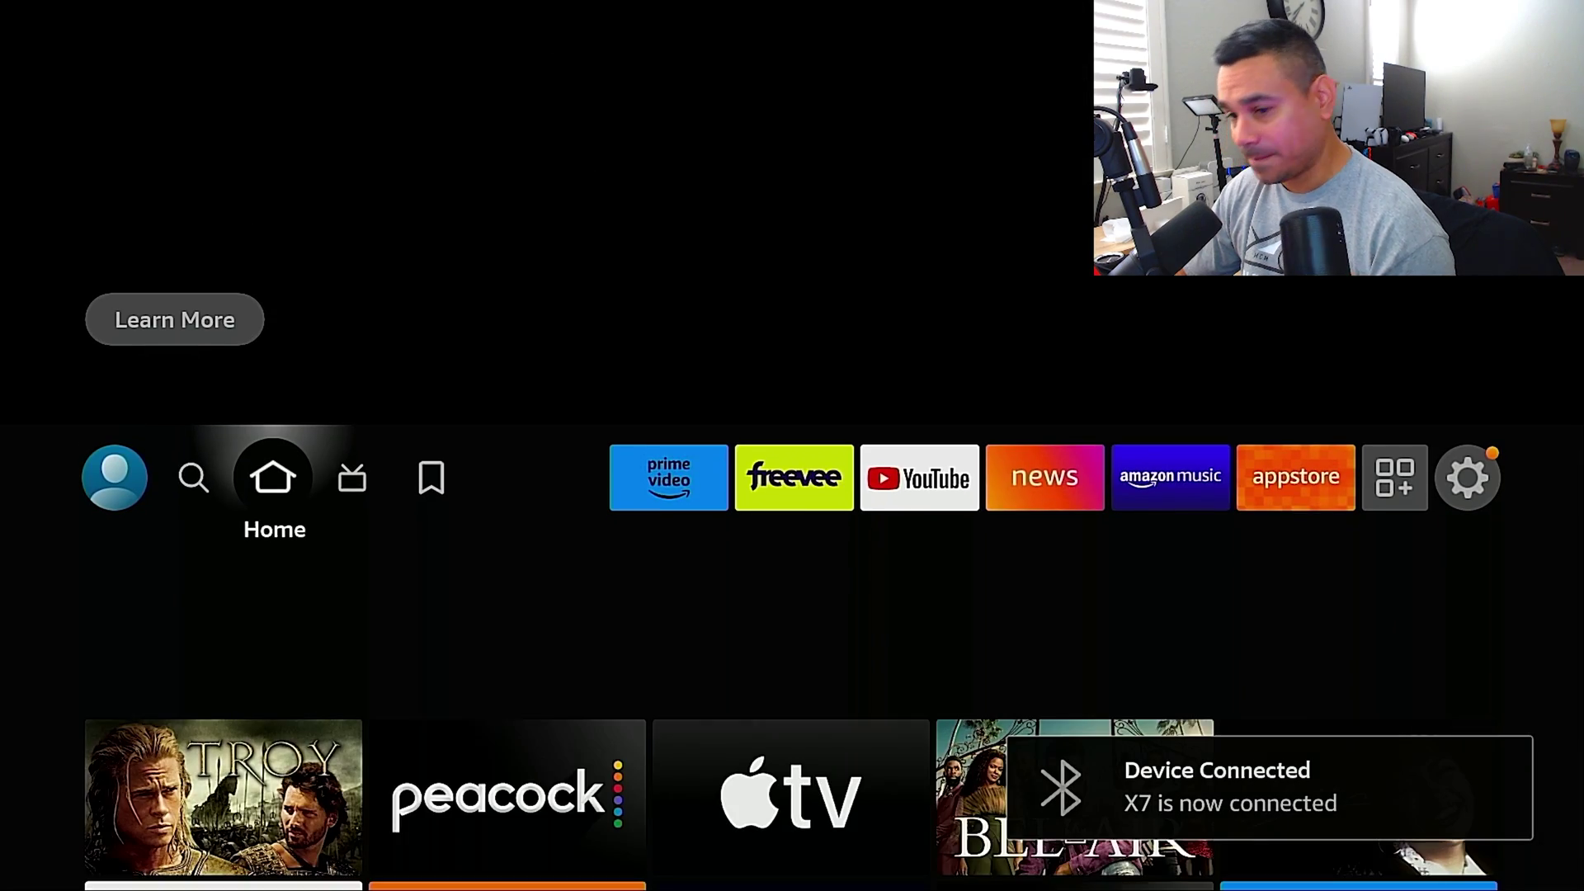
key("Right")
key("Right")
key("Right")
key("Right")
key("Right")
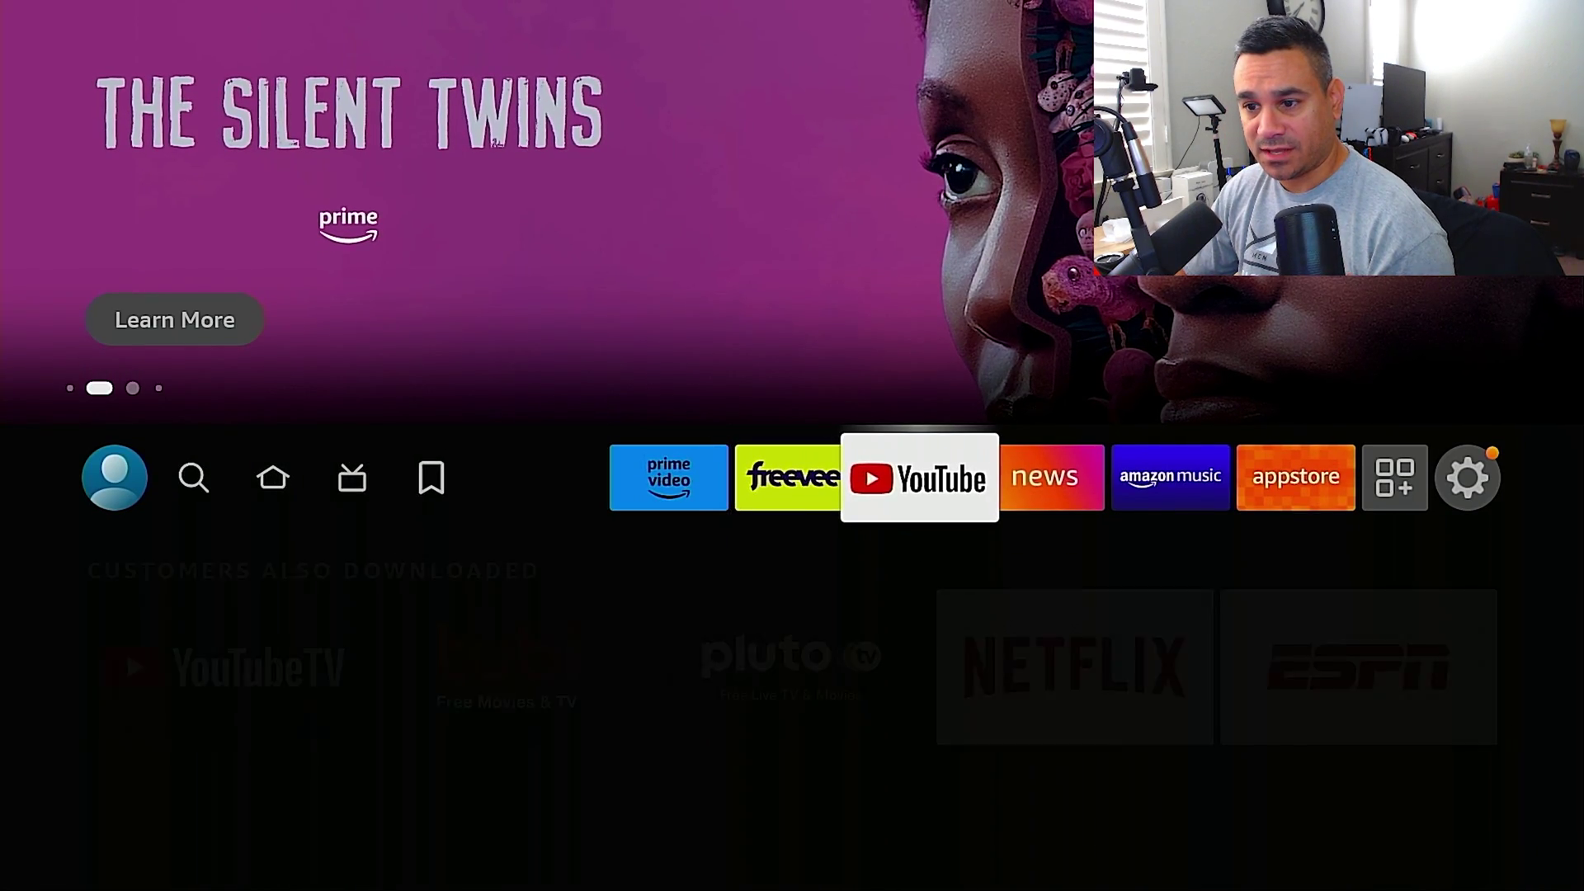
key("Return")
key("Right")
key("Right")
key("Right")
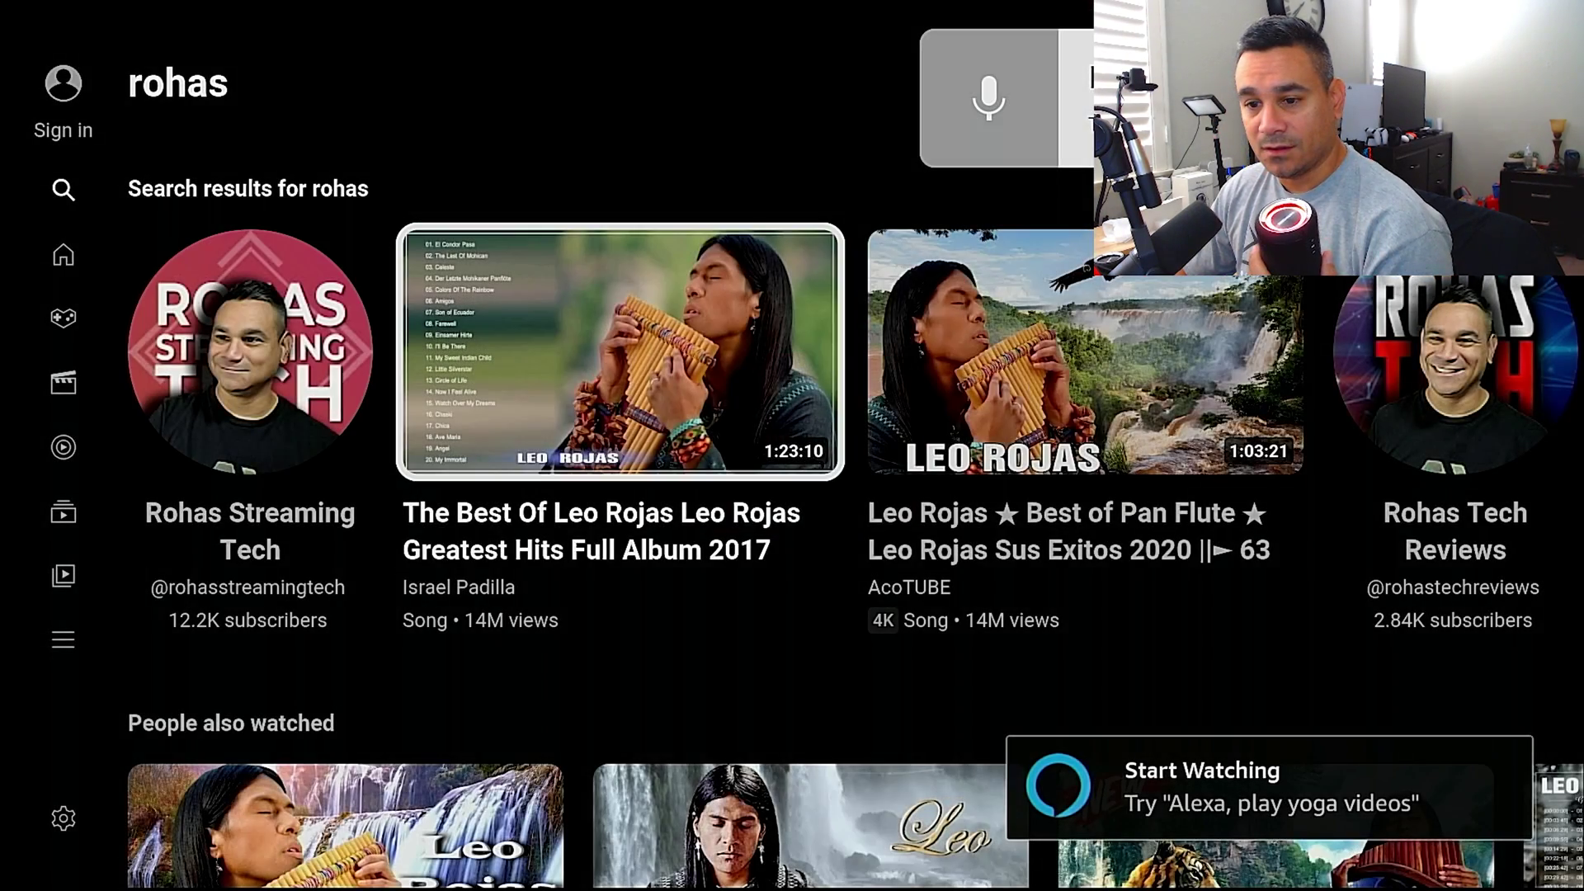
key("Right")
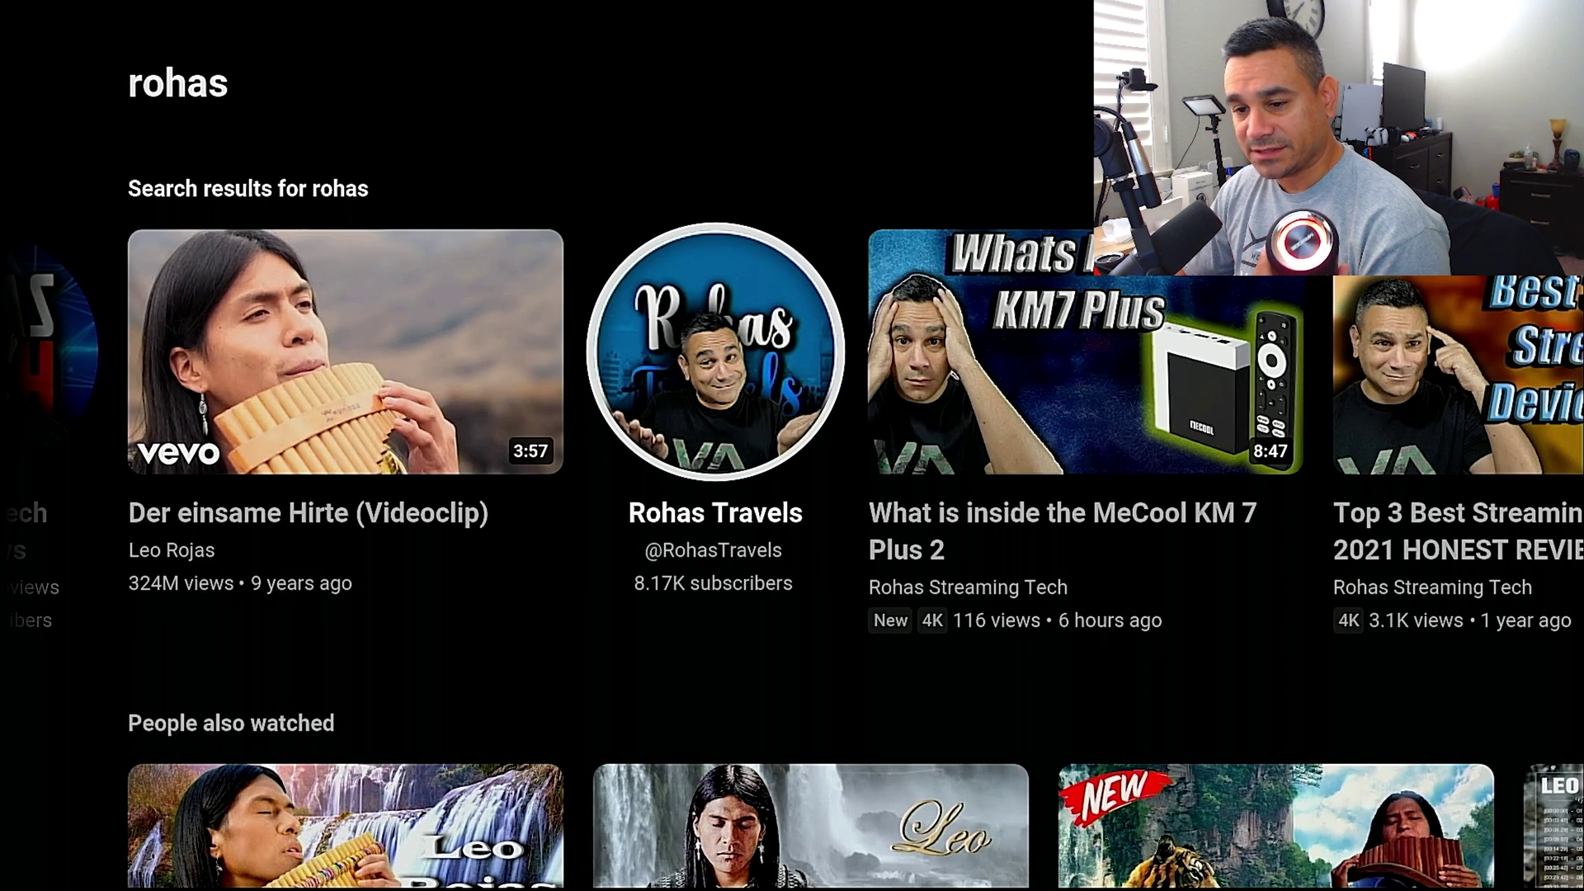
key("Return")
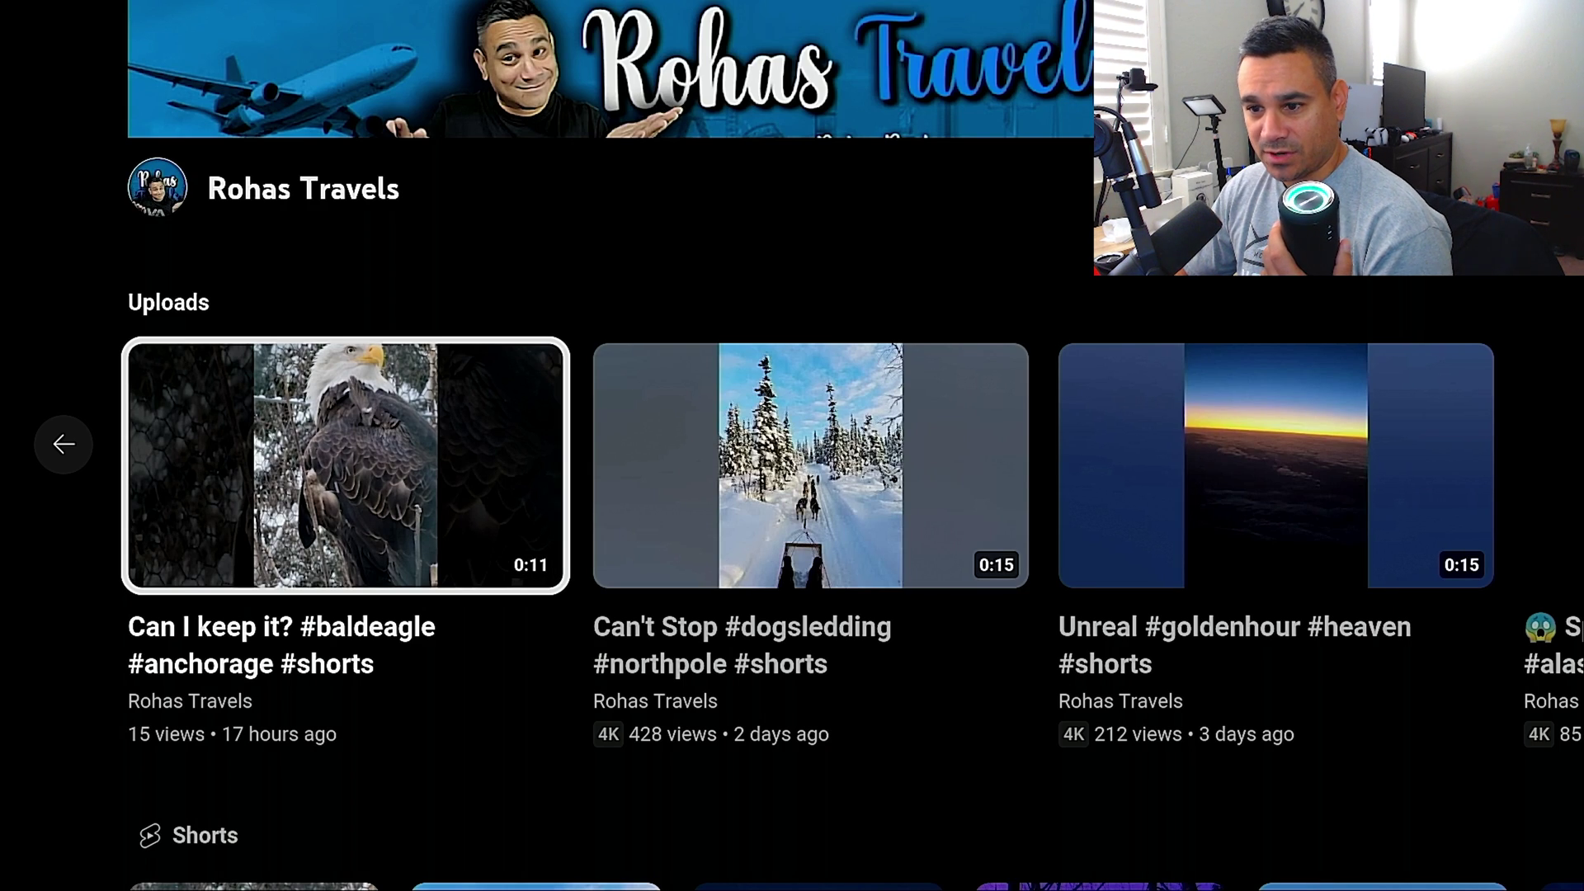
key("Right")
key("Right")
key("Right")
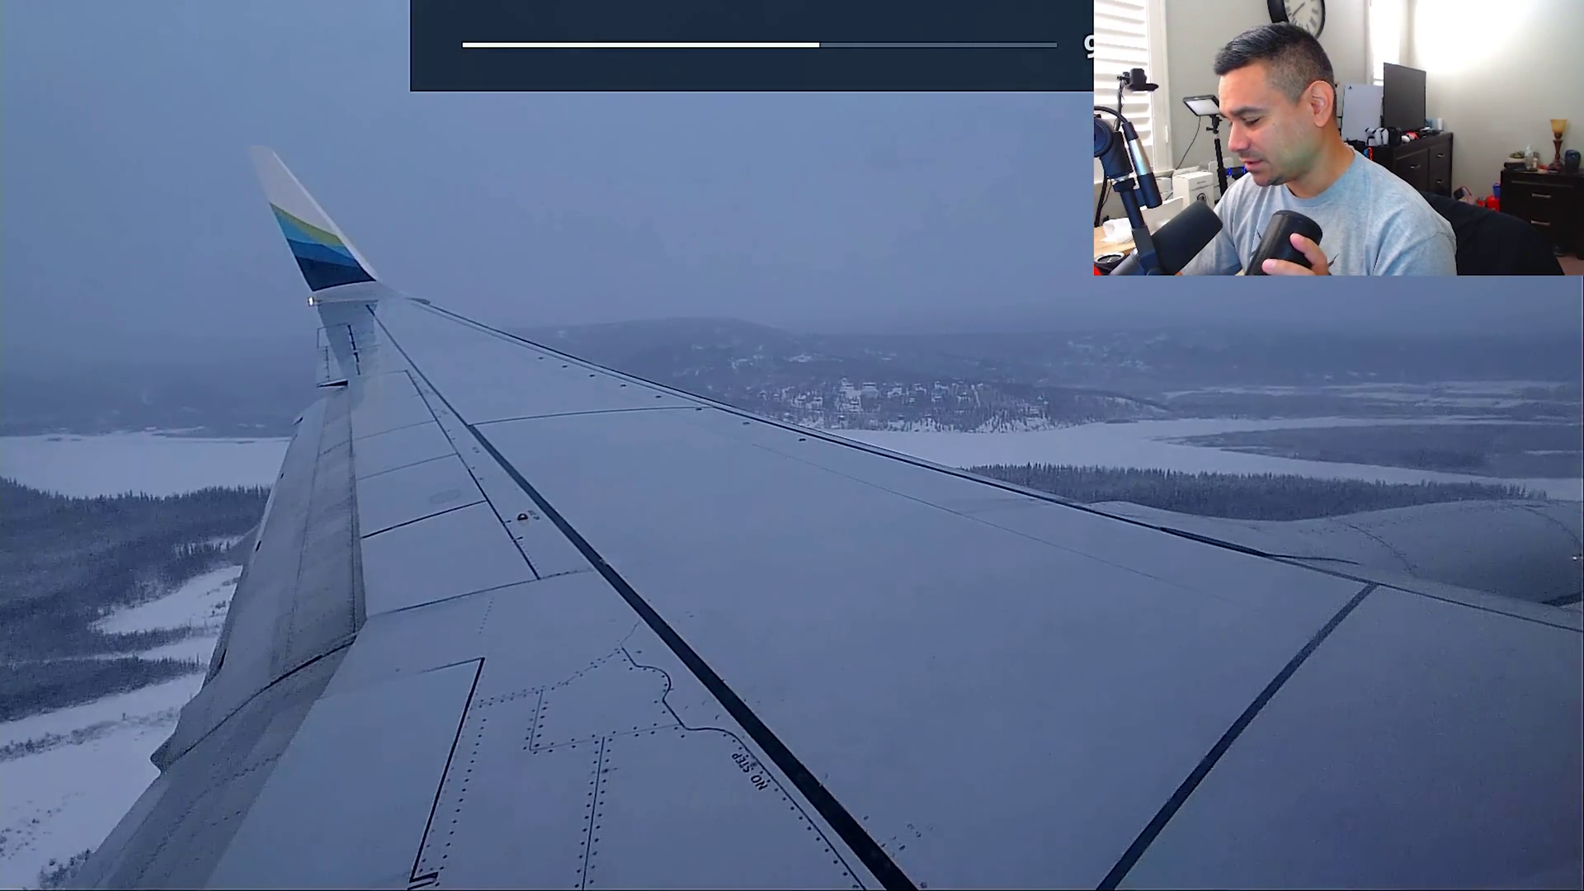
Leave the video and go to Settings > Controllers & Bluetooth Devices > Other Bluetooth Devices.
key("Home")
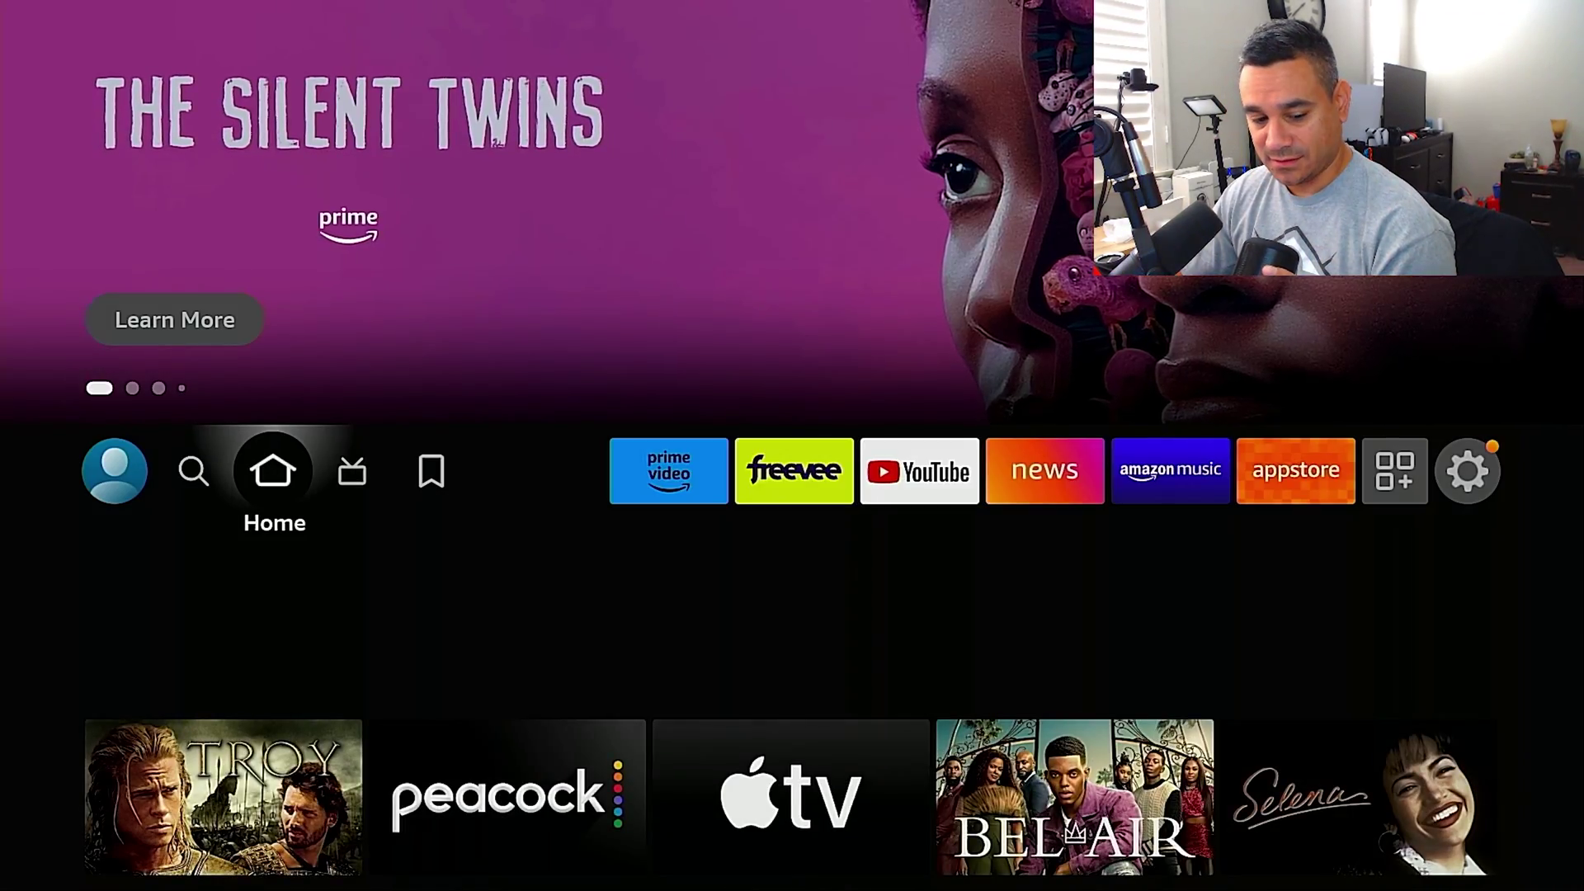
key("Right")
key("Right")
key("Right")
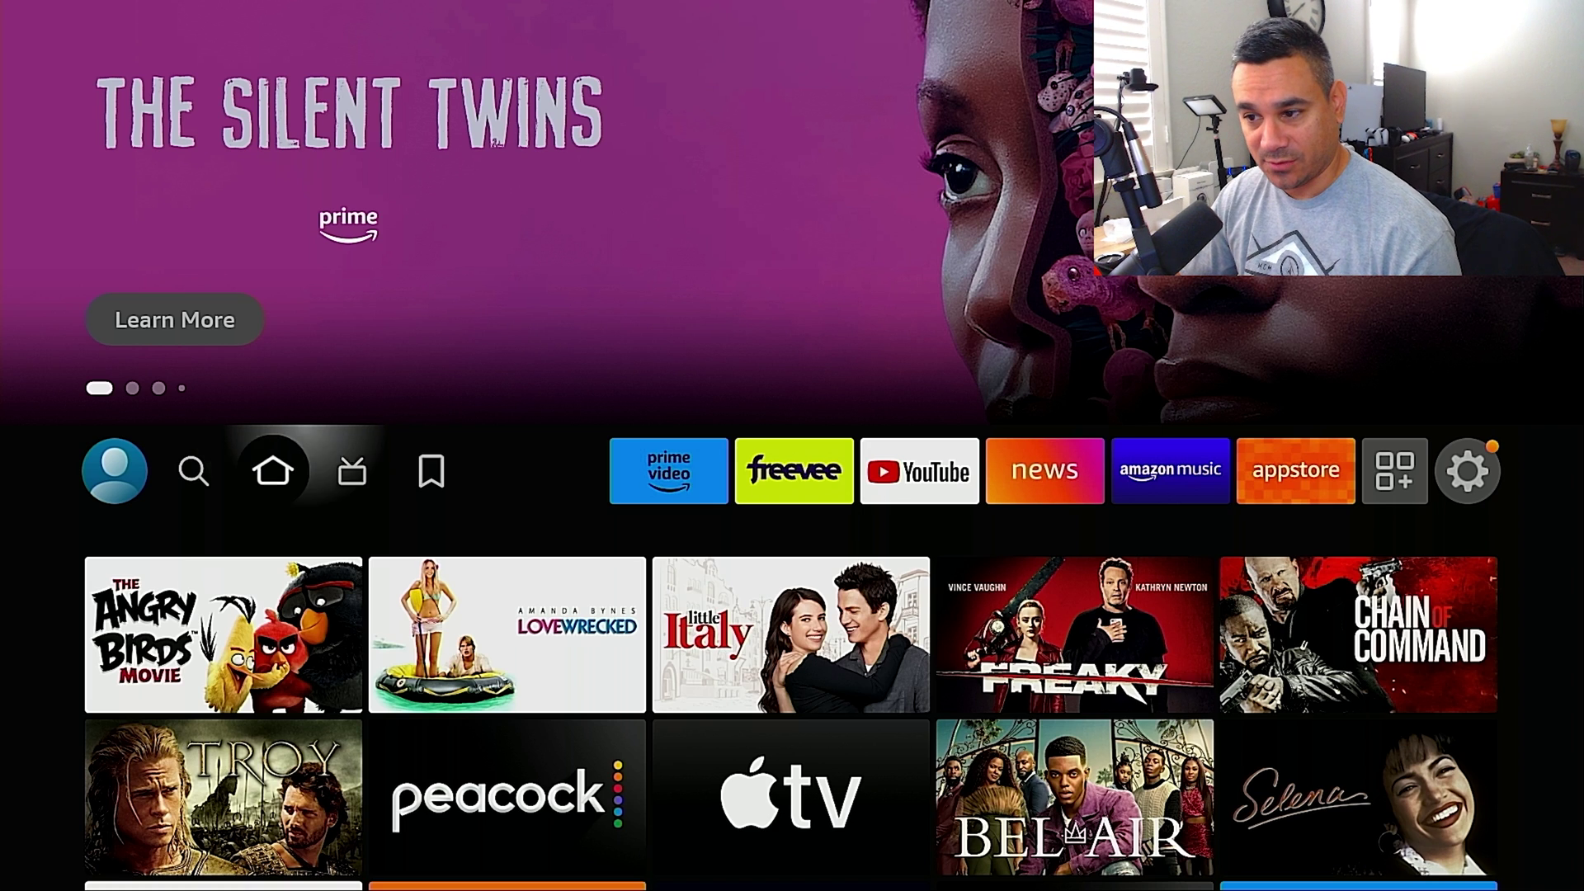
key("Right")
key("Right")
key("Return")
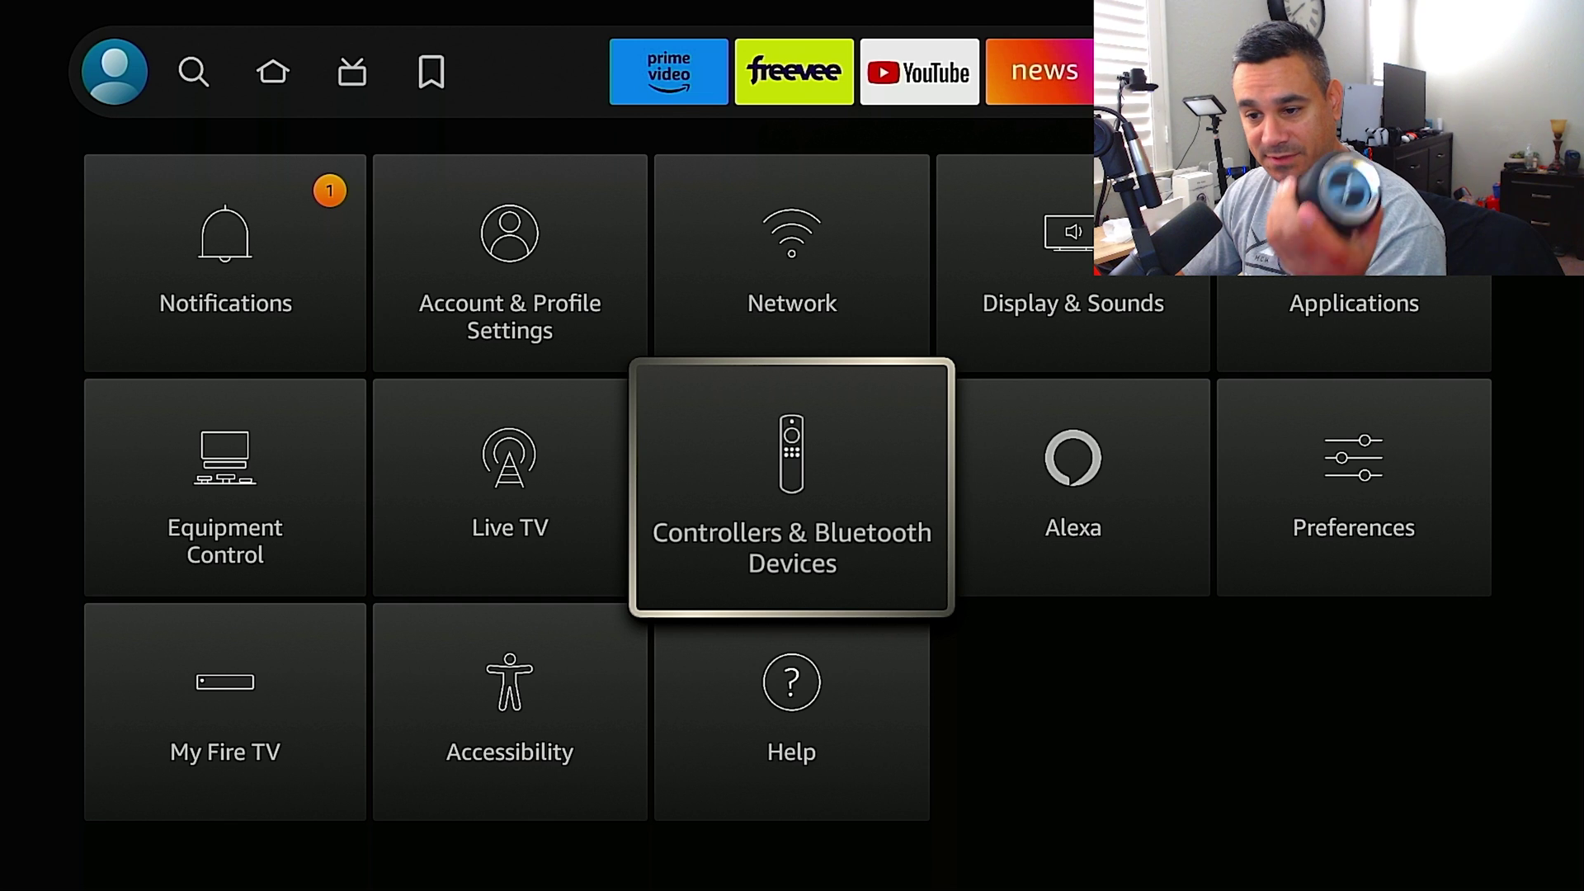
key("Return")
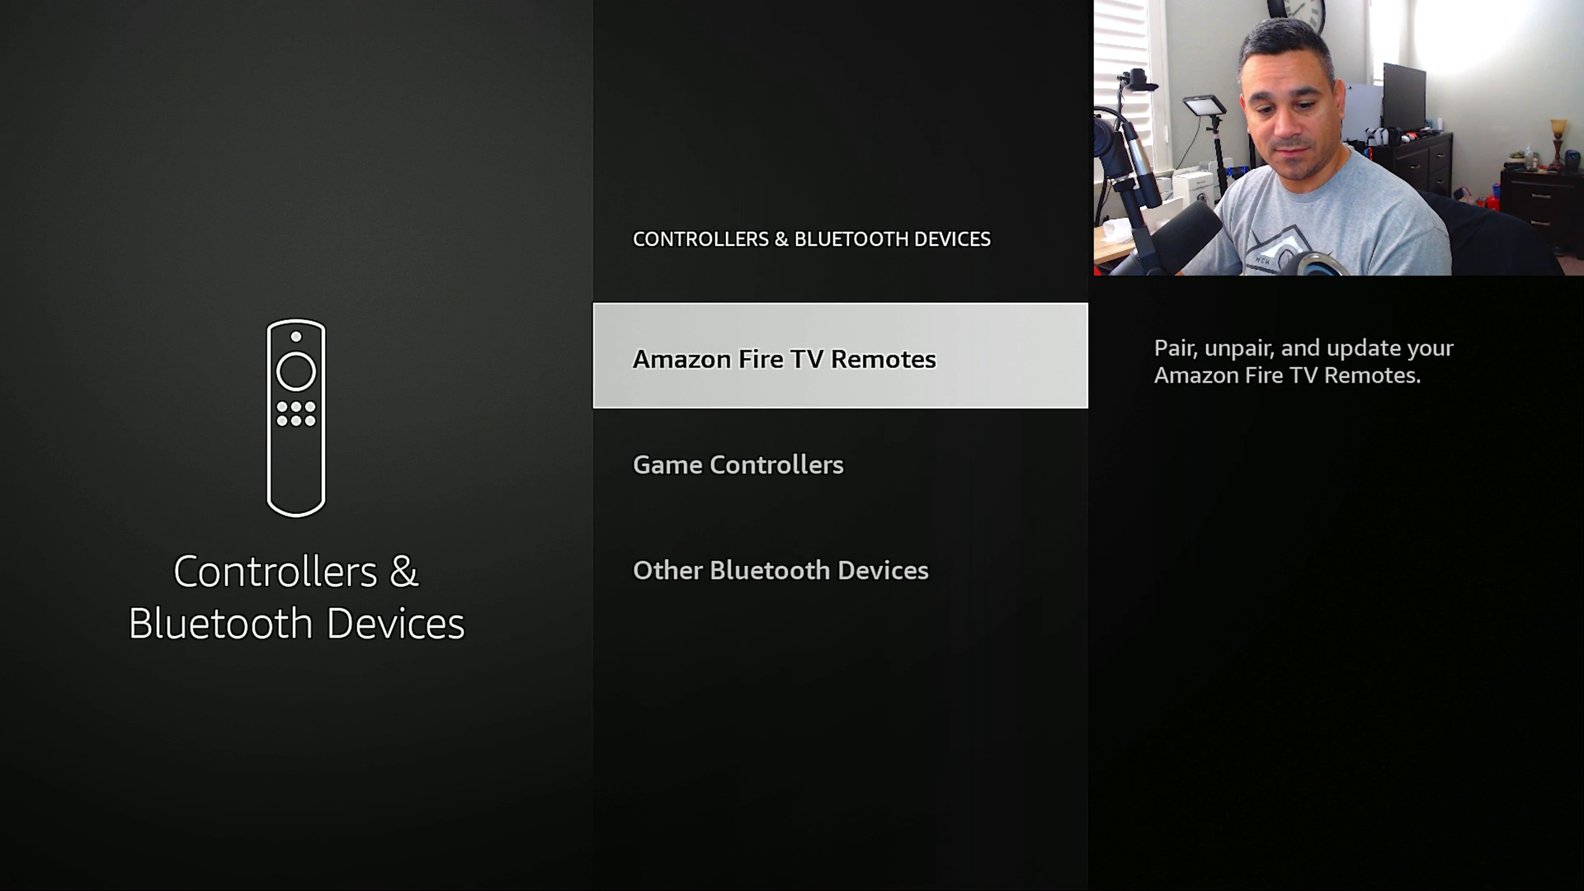
key("Down")
key("Down")
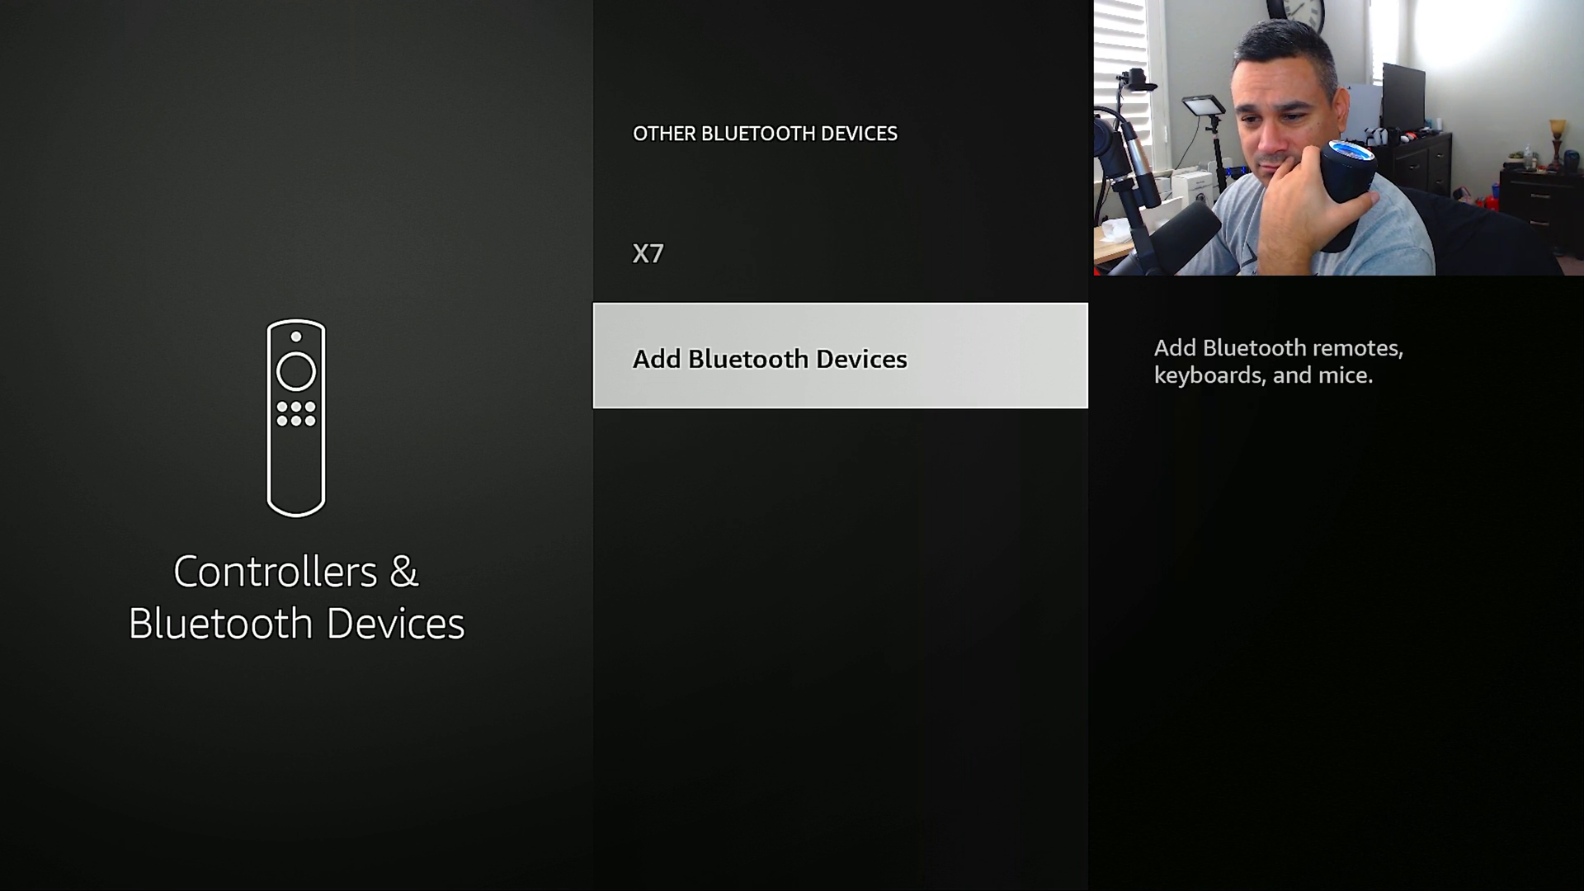
Search for Bluetooth devices and pair the second X7 speaker, listed as X7 2.
key("Return")
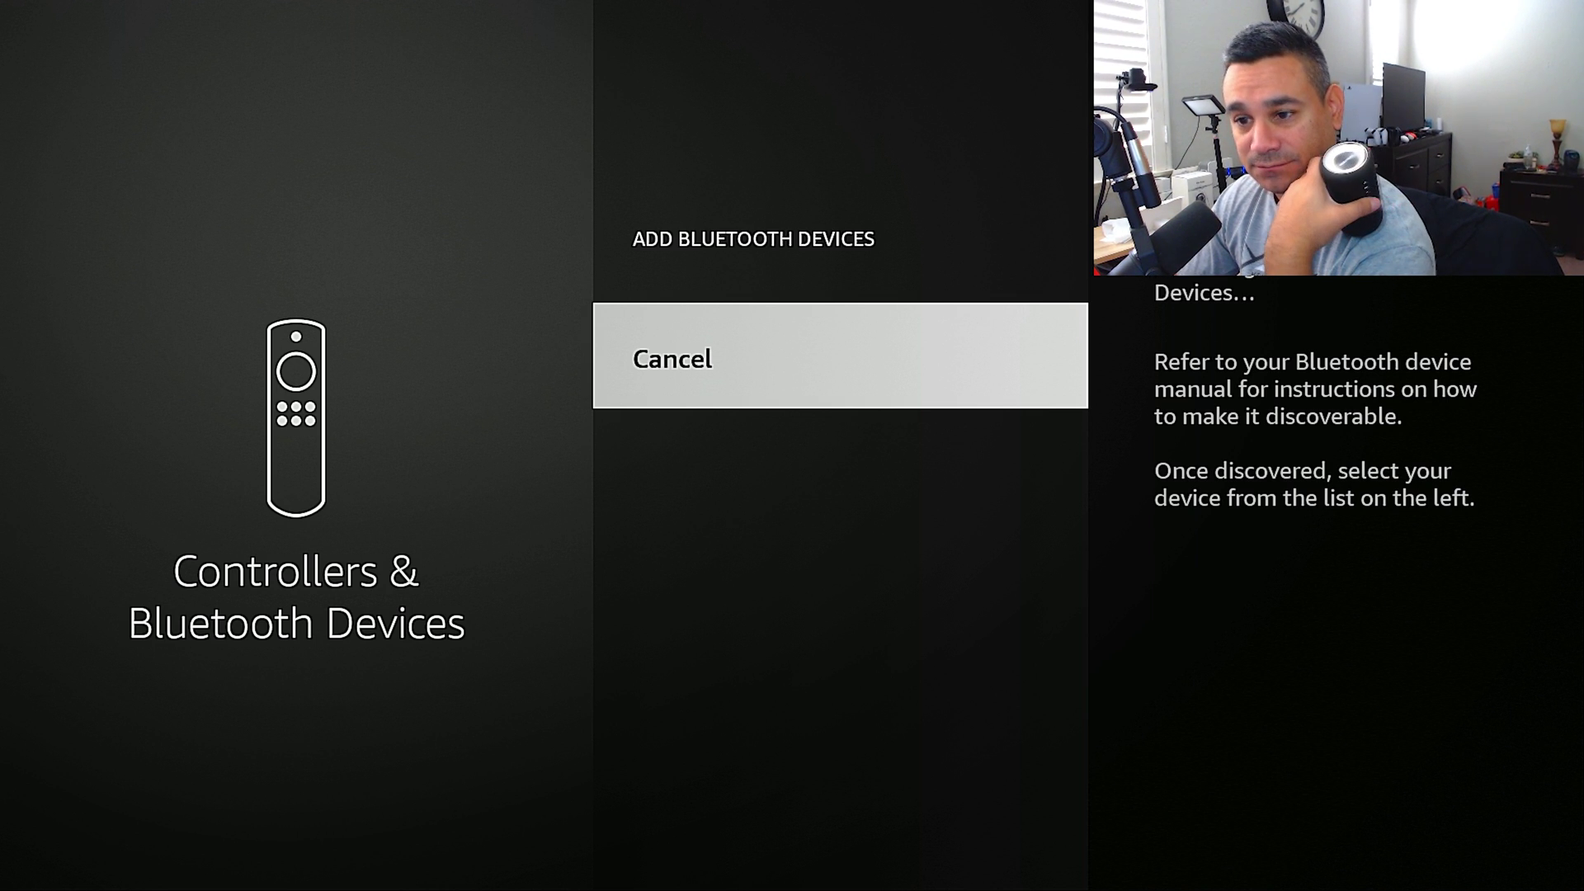
key("Return")
key("Return")
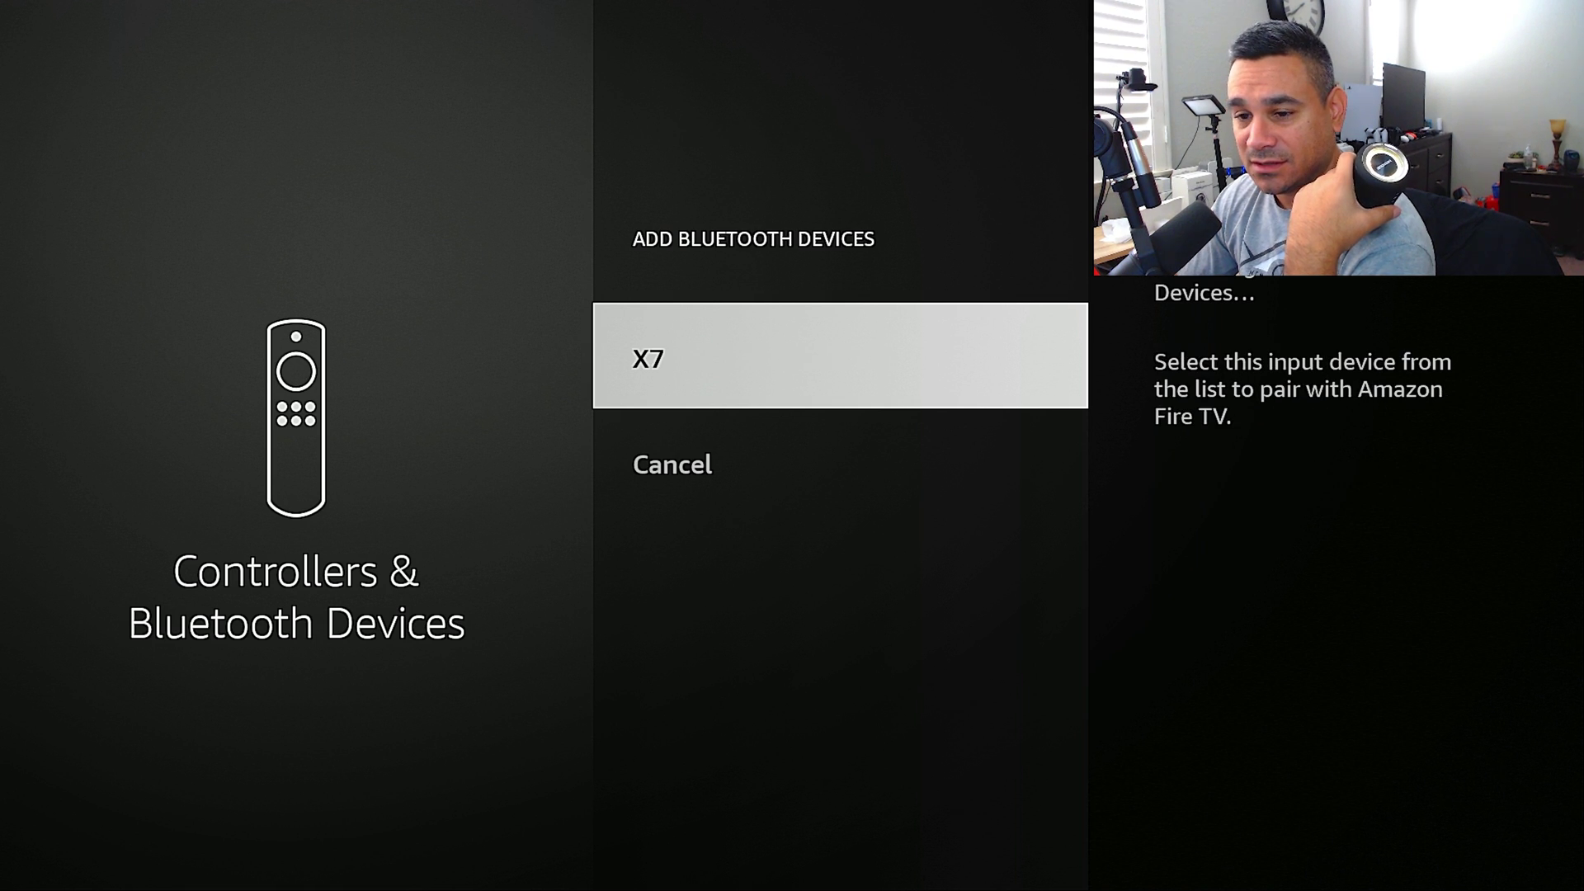
key("Return")
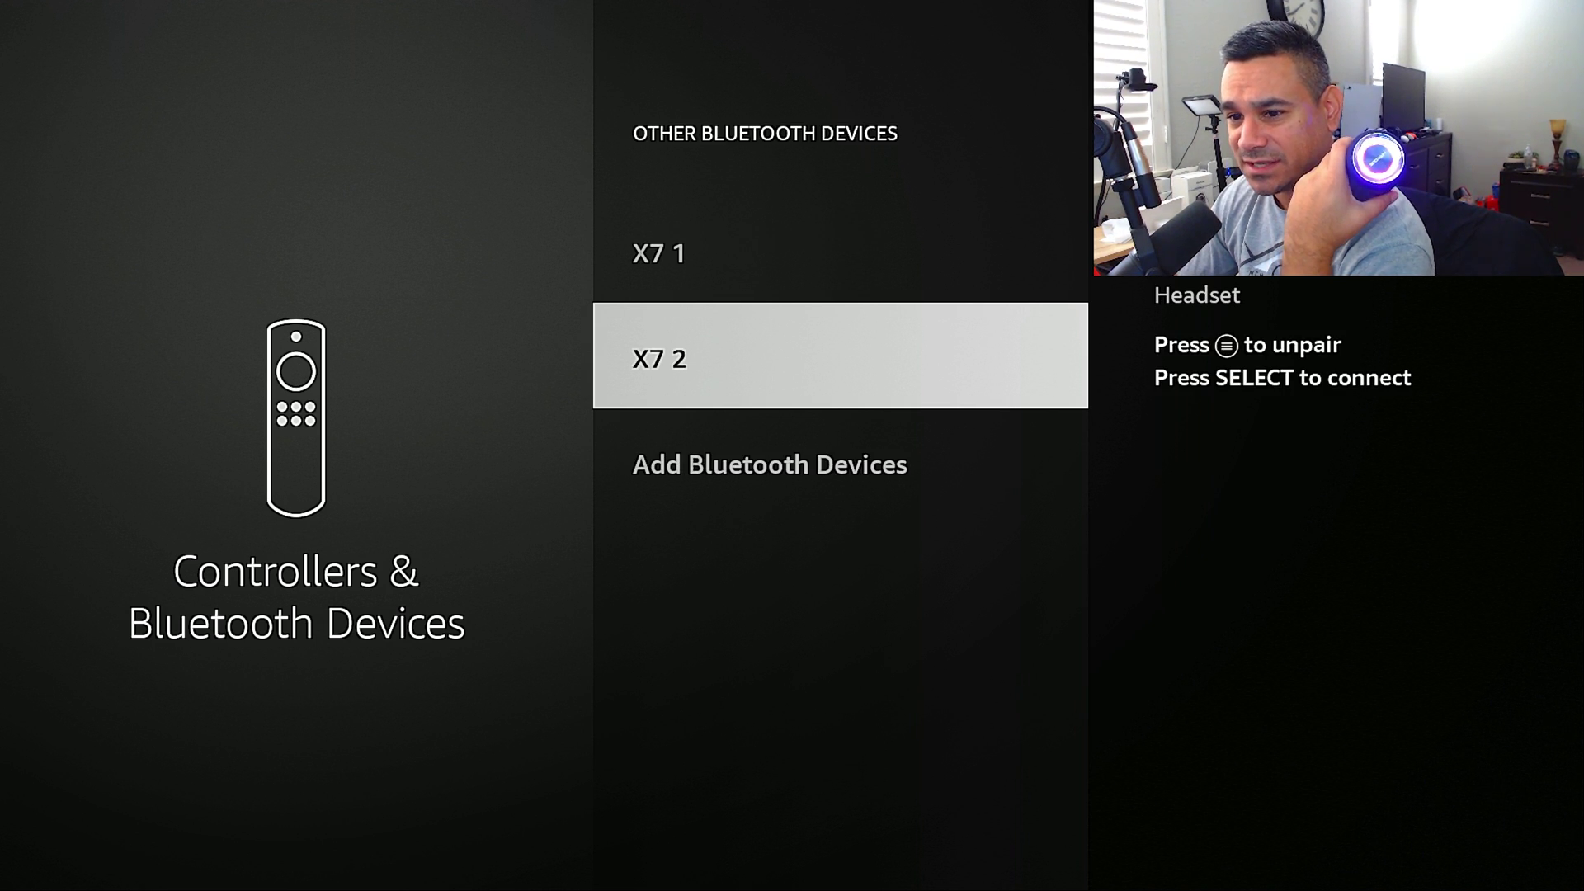
Connect the X7 2 speaker, check the X7 1 entry, and return to Home.
key("Return")
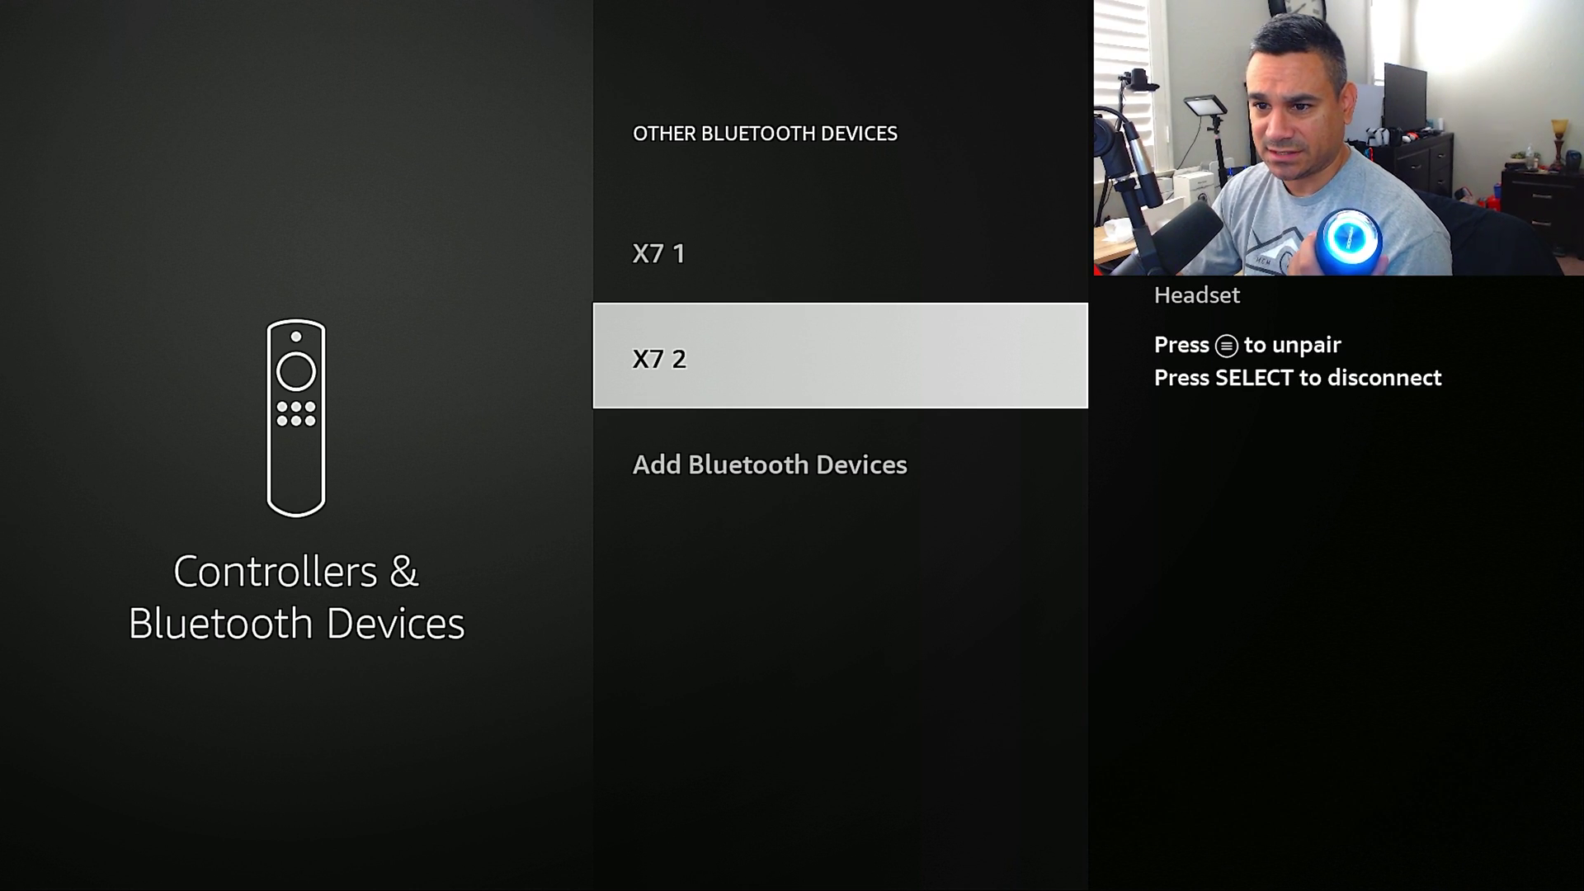
key("Up")
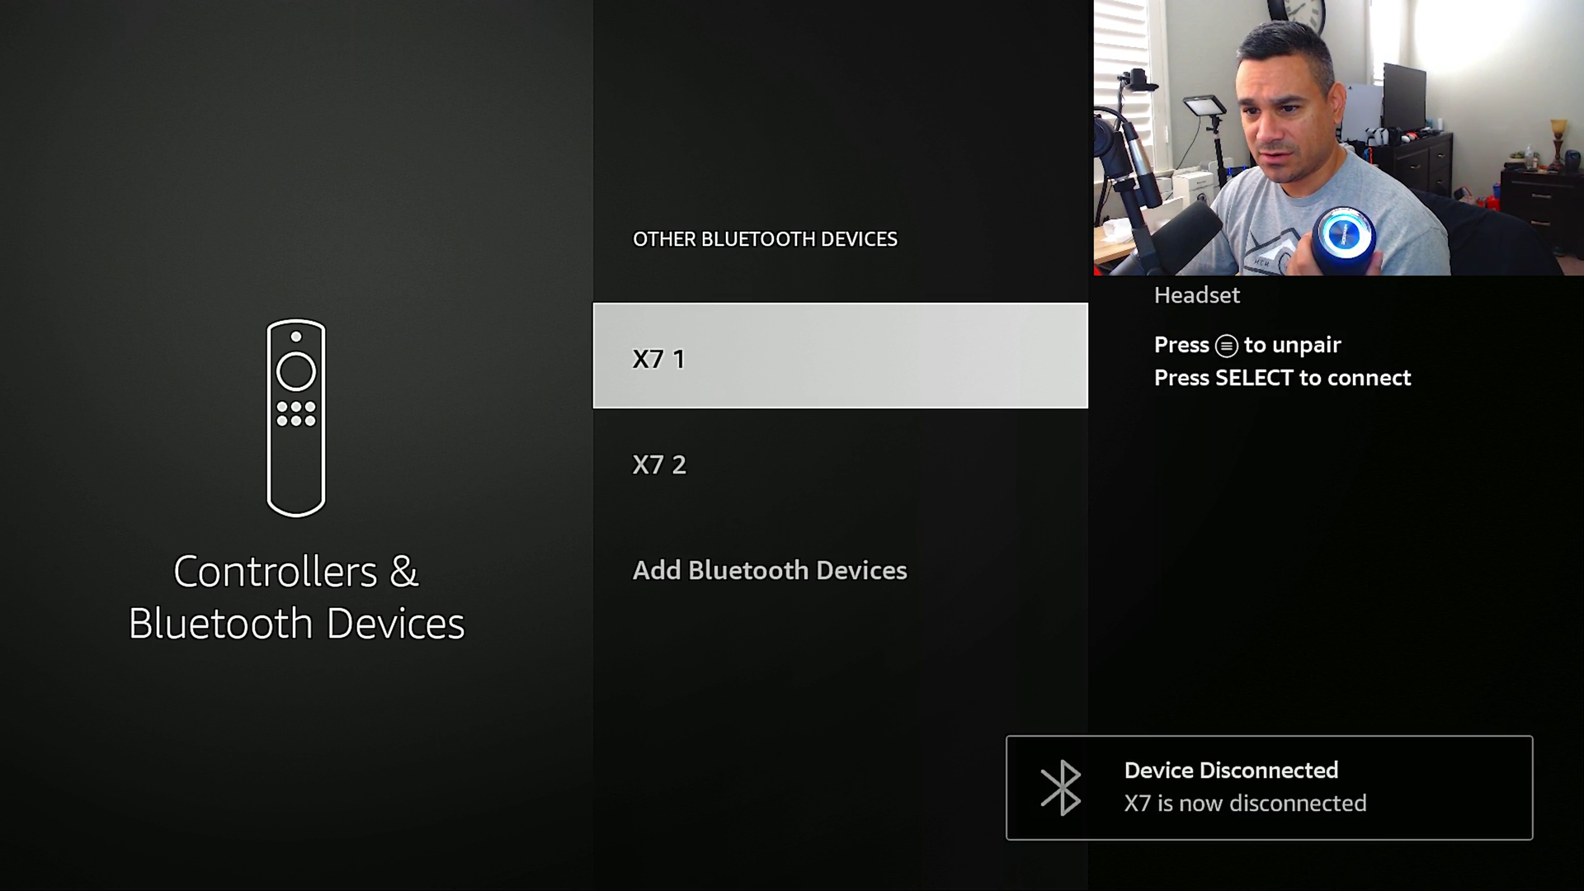
key("Down")
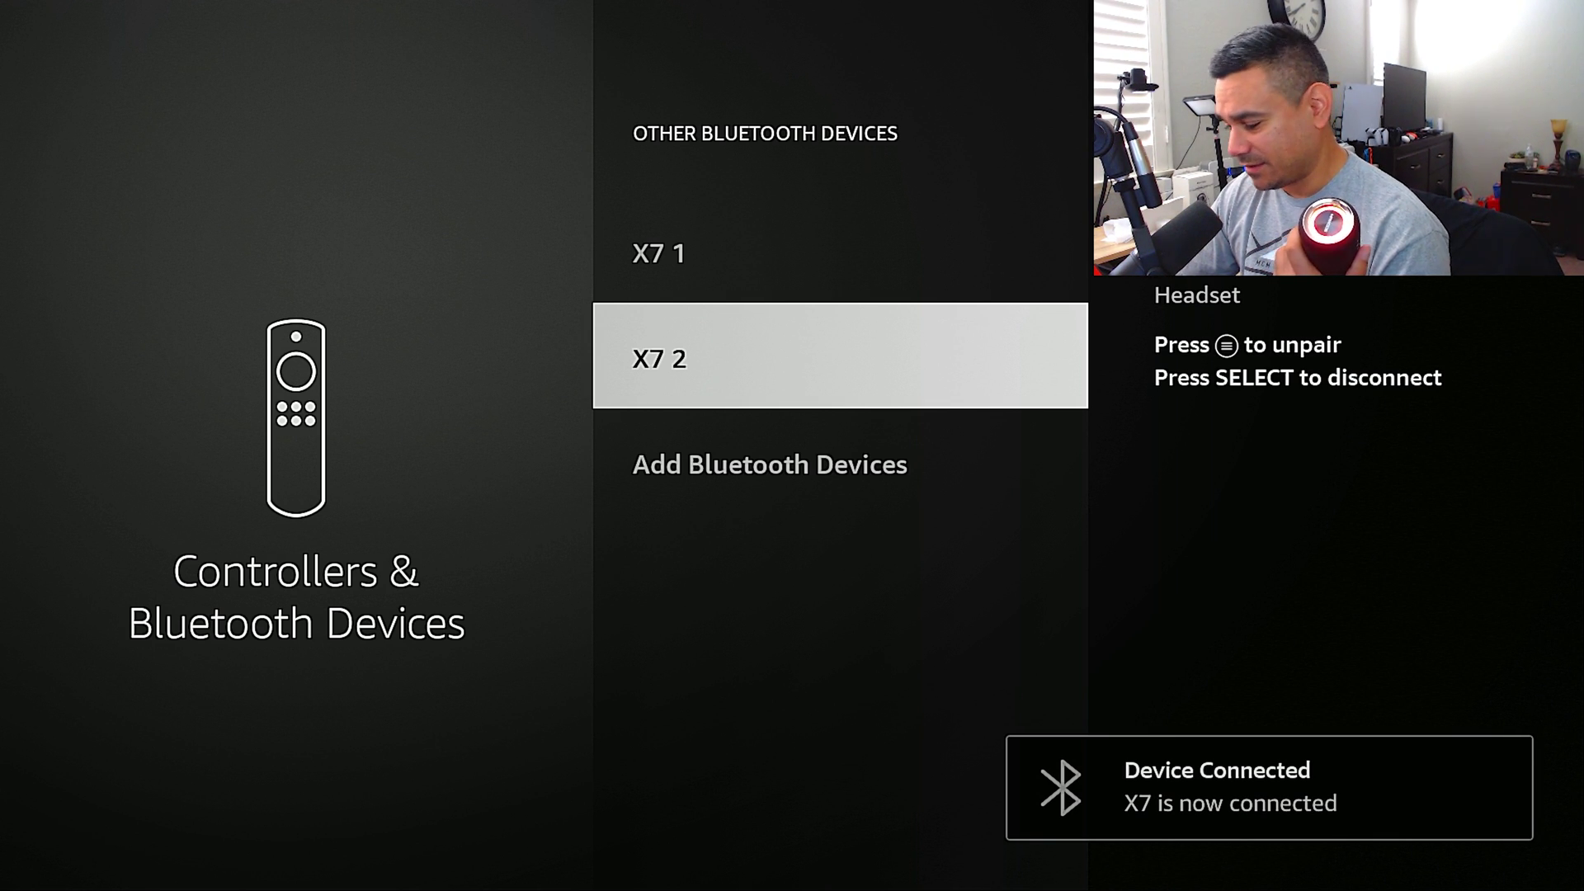
key("Home")
key("Right")
key("Right")
key("Right")
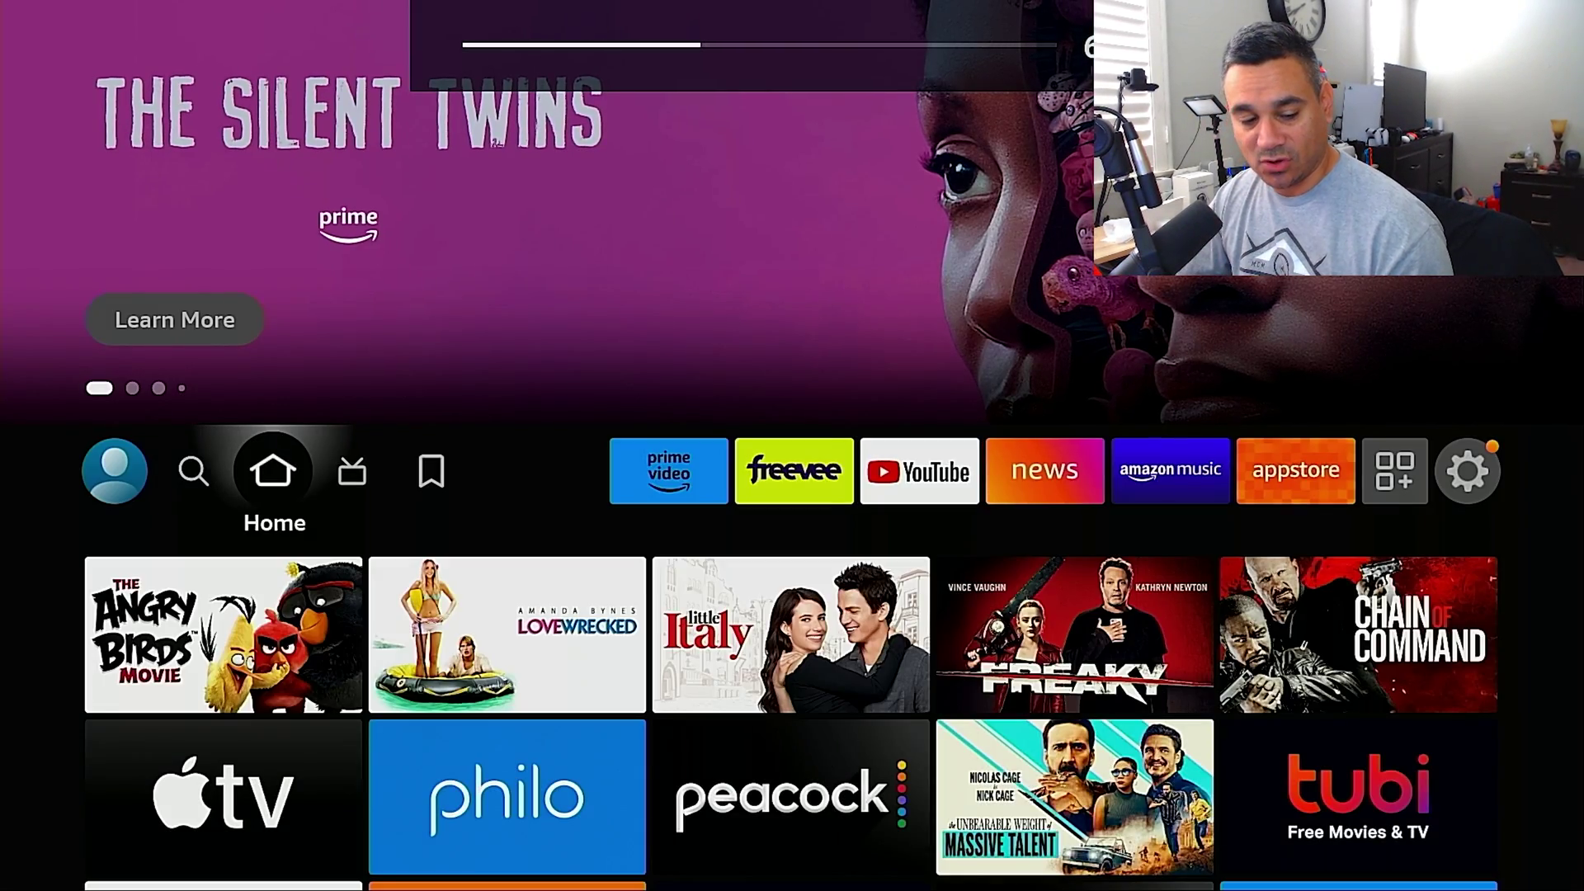
Go to Settings > Controllers & Bluetooth Devices > Other Bluetooth Devices.
key("Right")
key("Right")
key("Right")
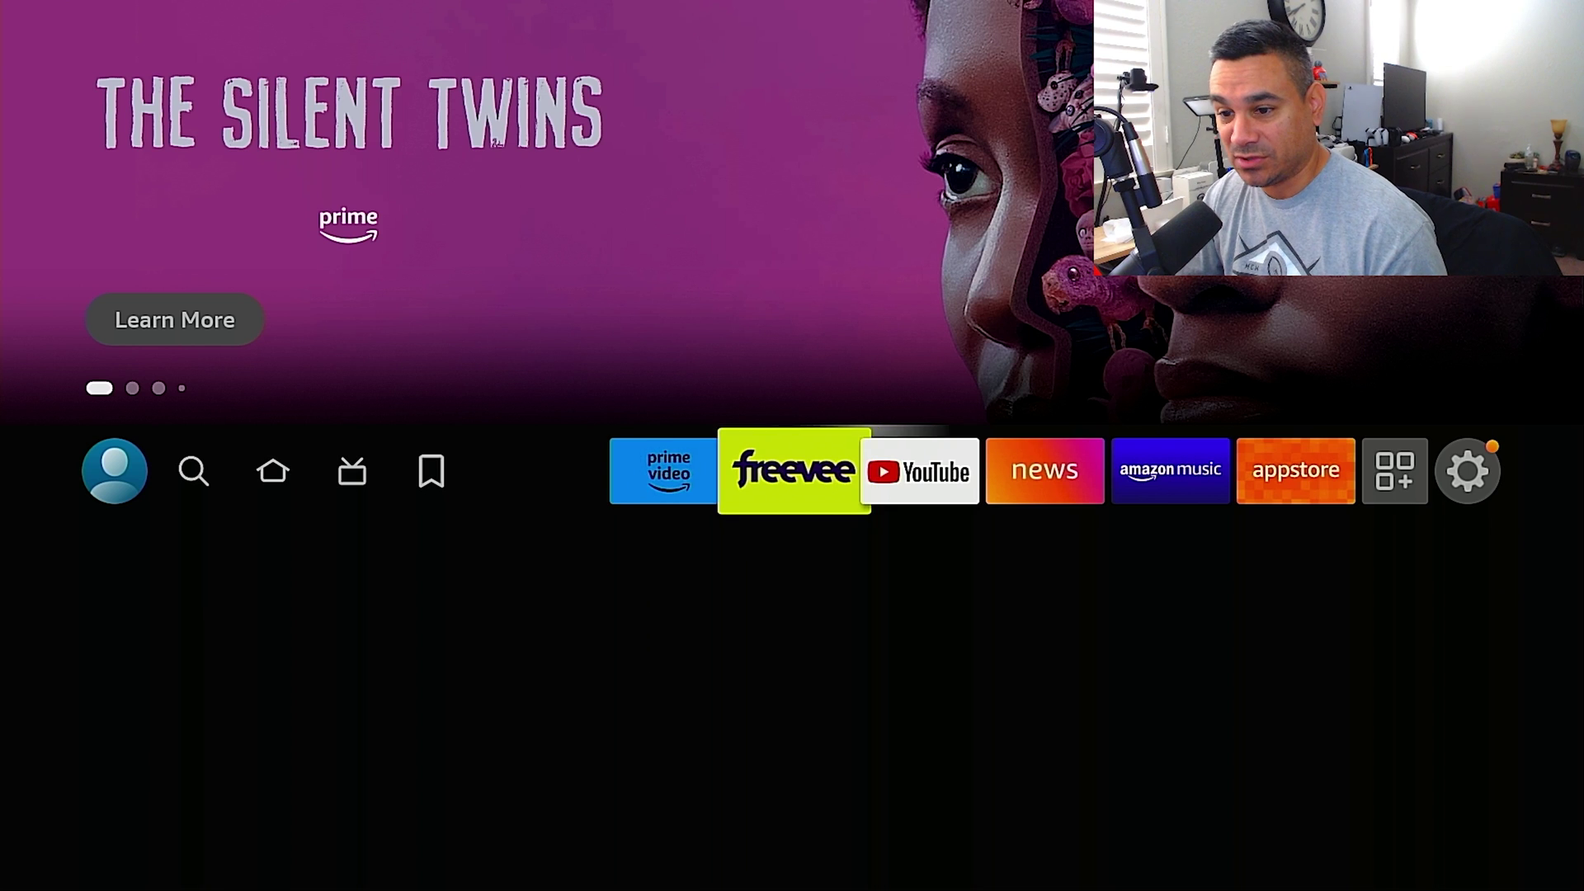
key("Right")
key("Right")
key("Right")
key("Down")
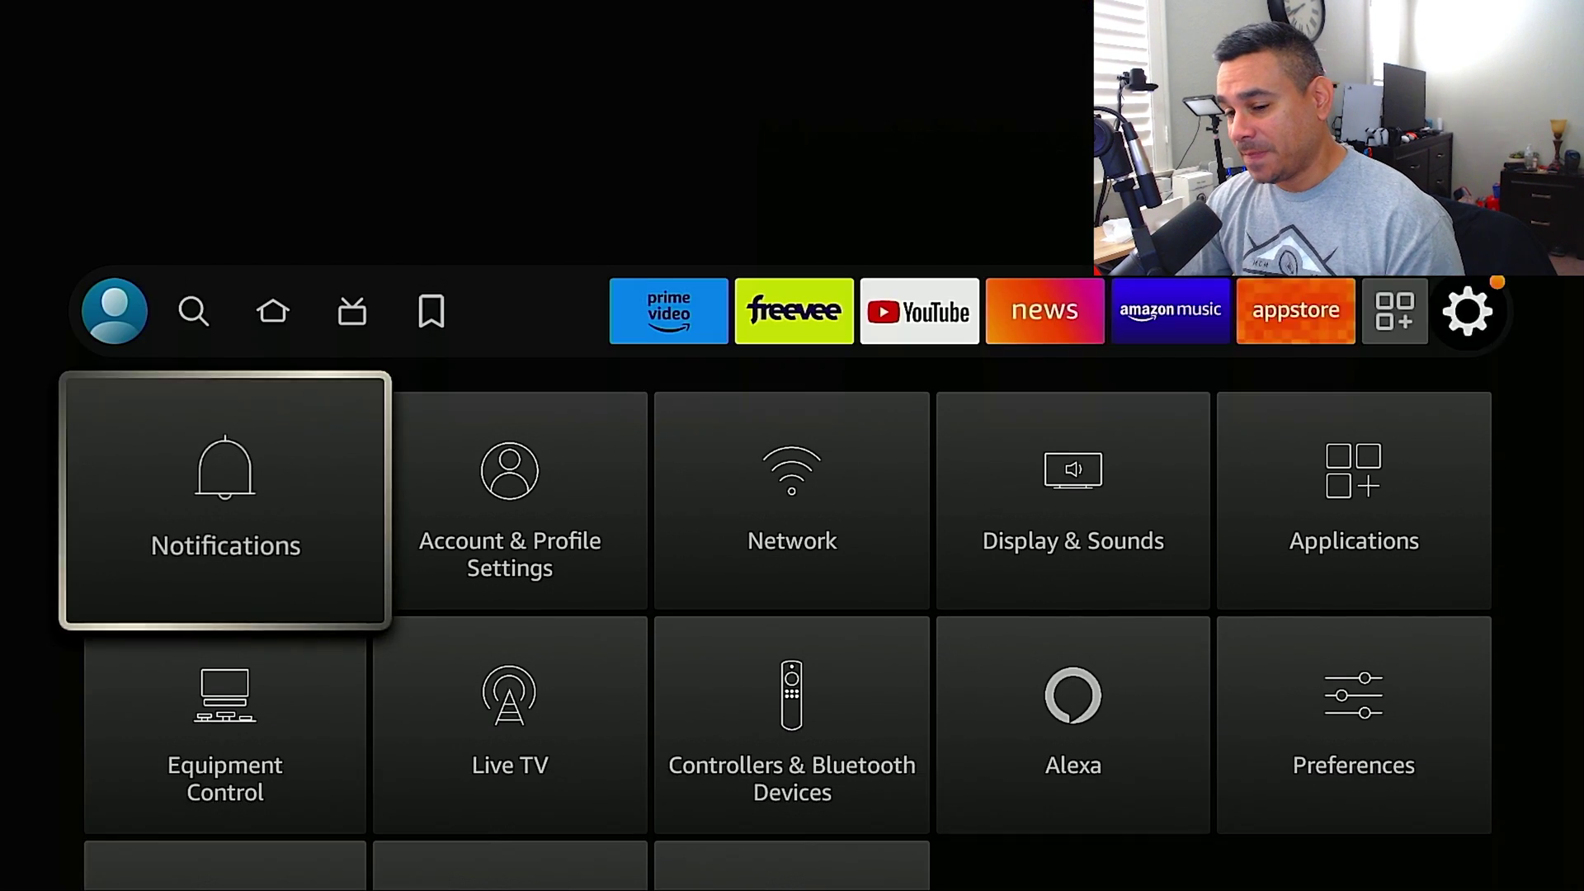
key("Down")
key("Right")
key("Right")
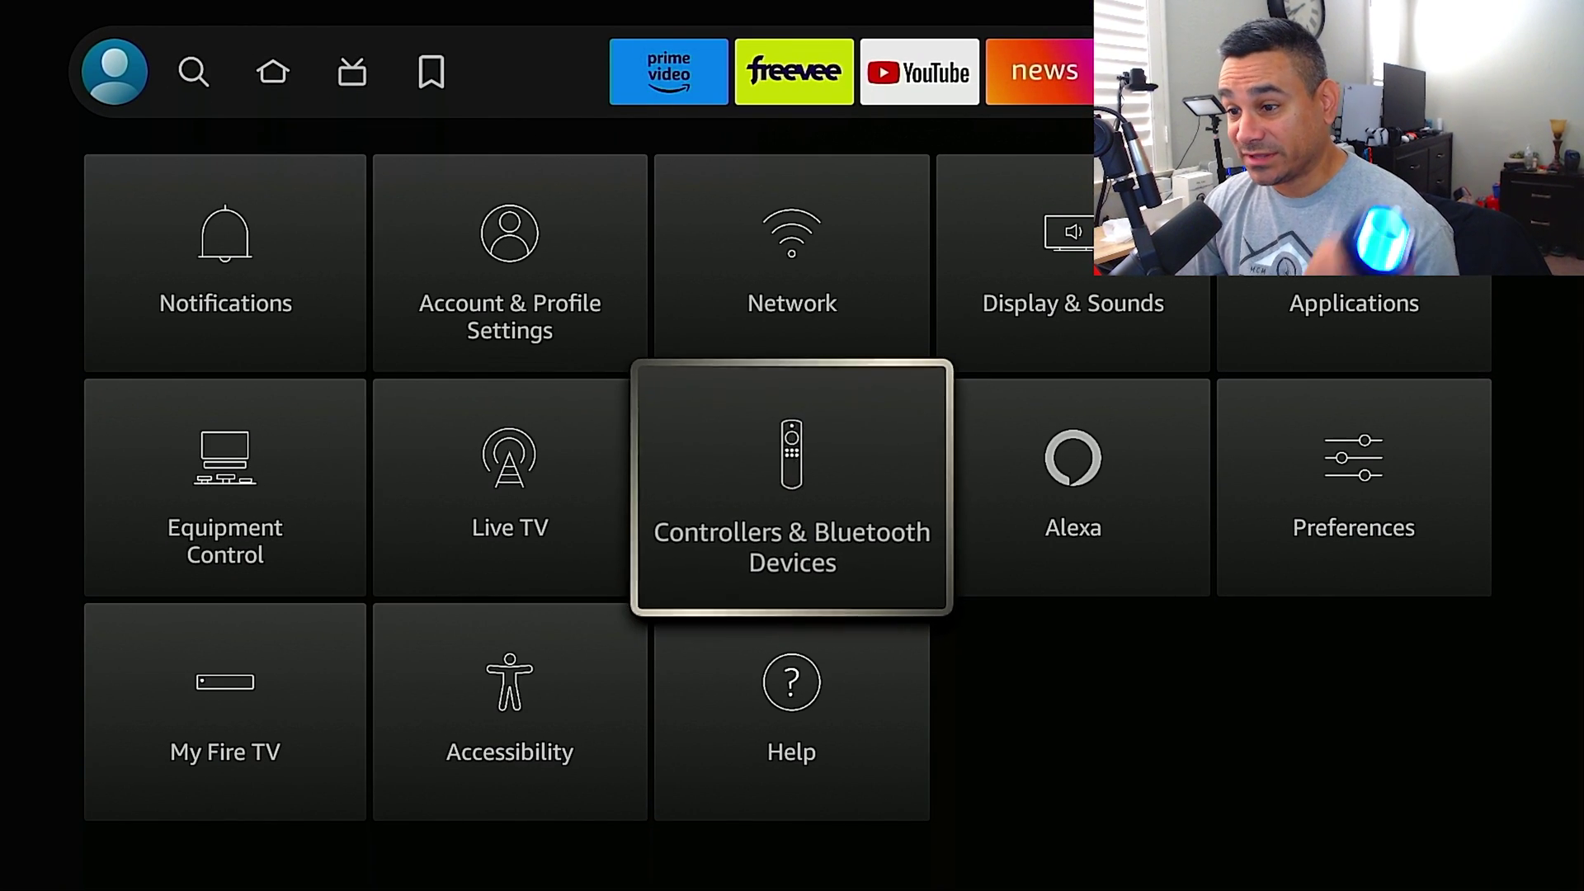
key("Return")
key("Down")
key("Down")
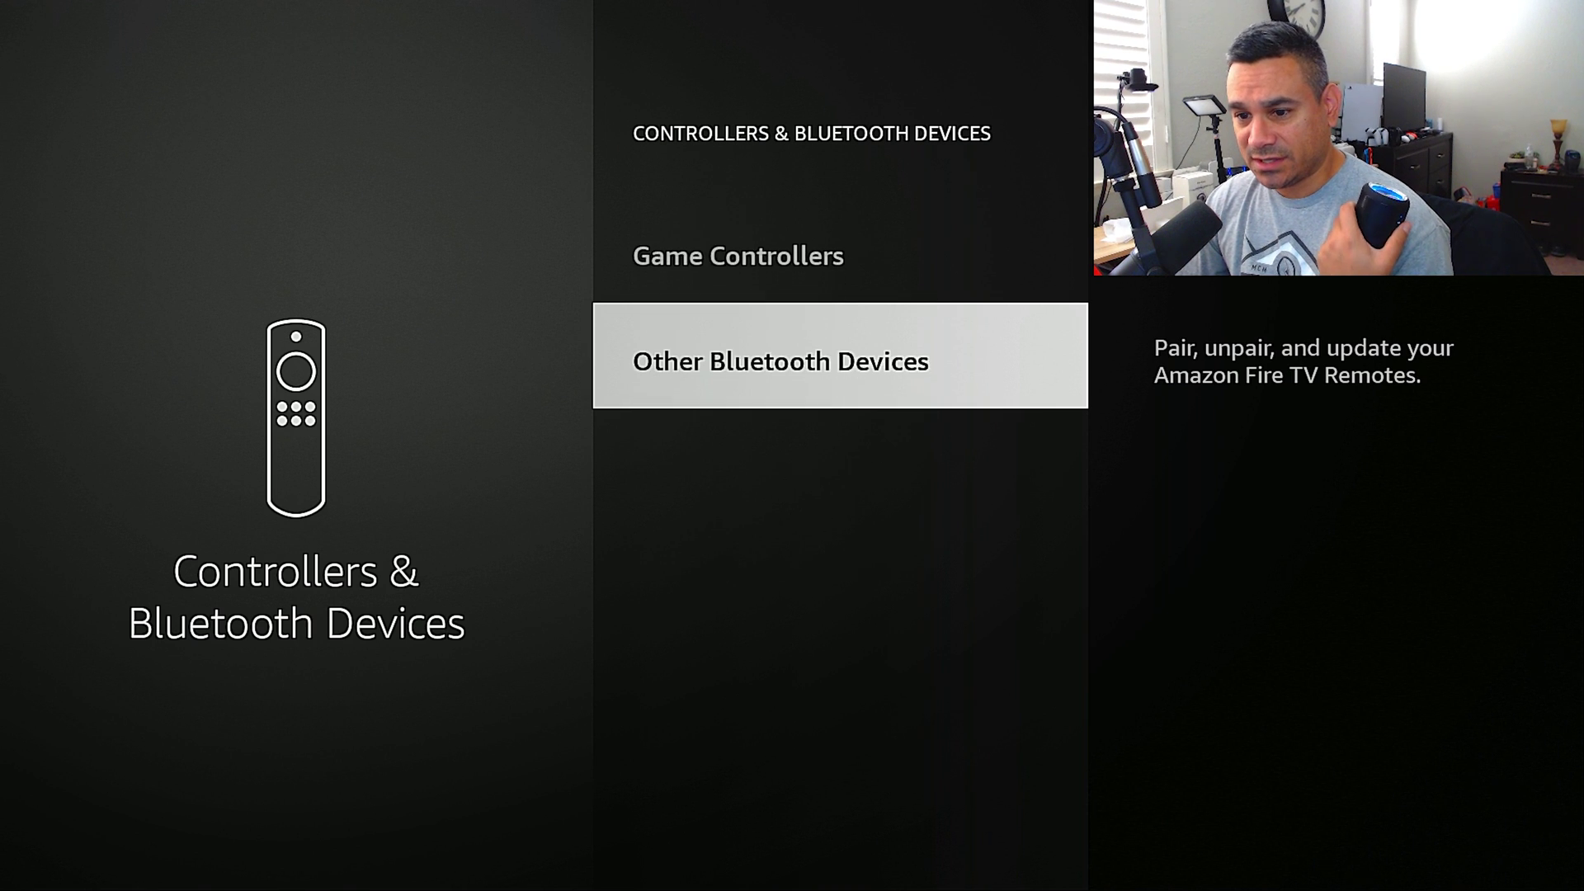
key("Return")
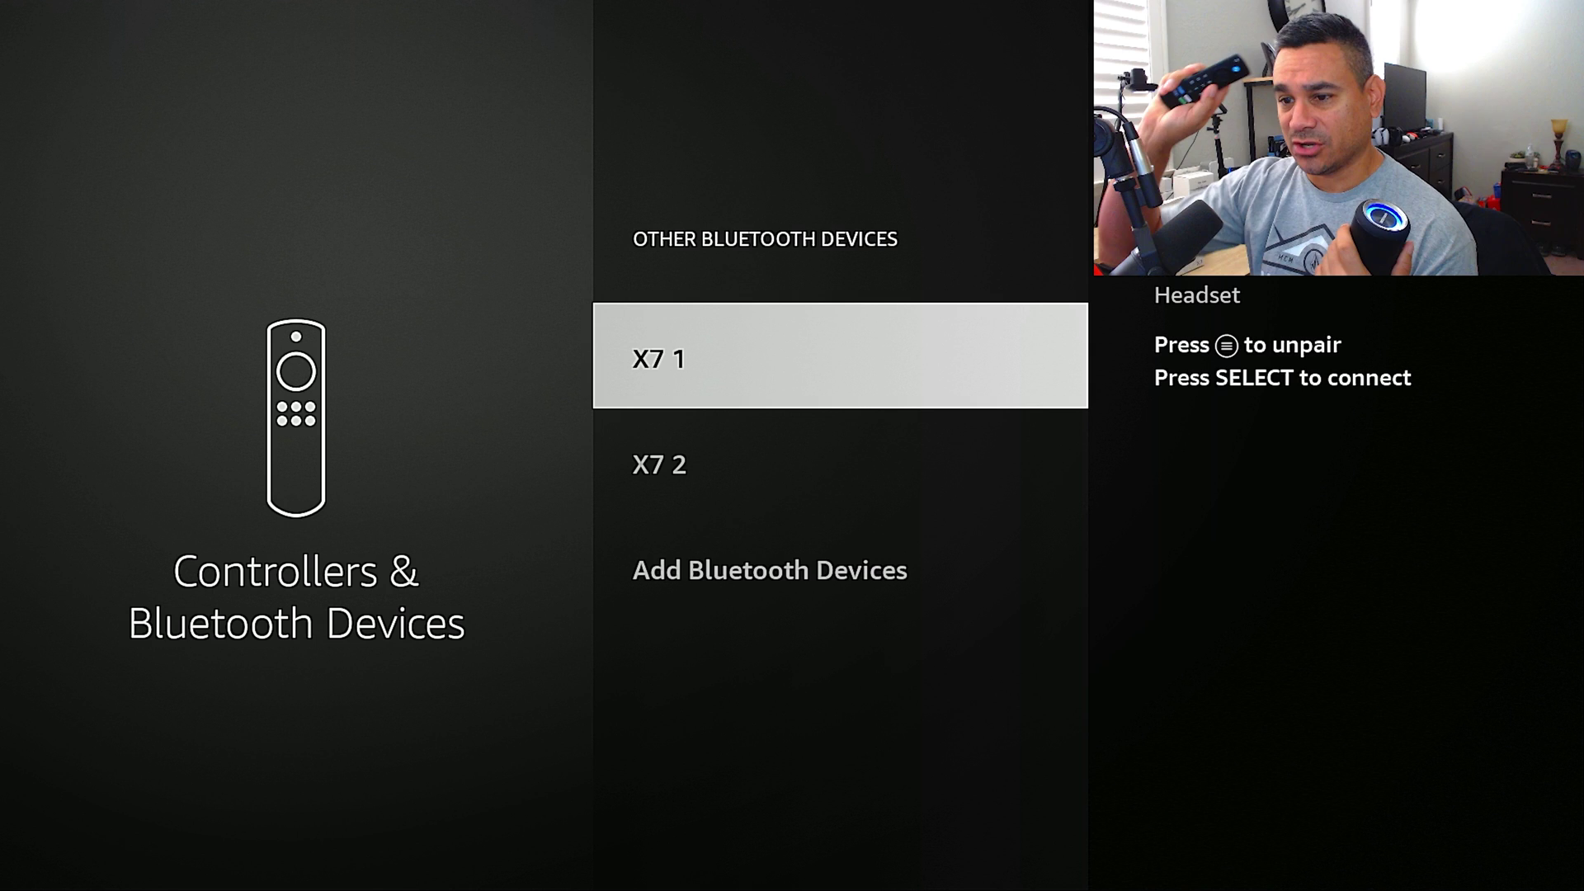
Unpair the X7 1 and X7 2 speakers.
key("Menu")
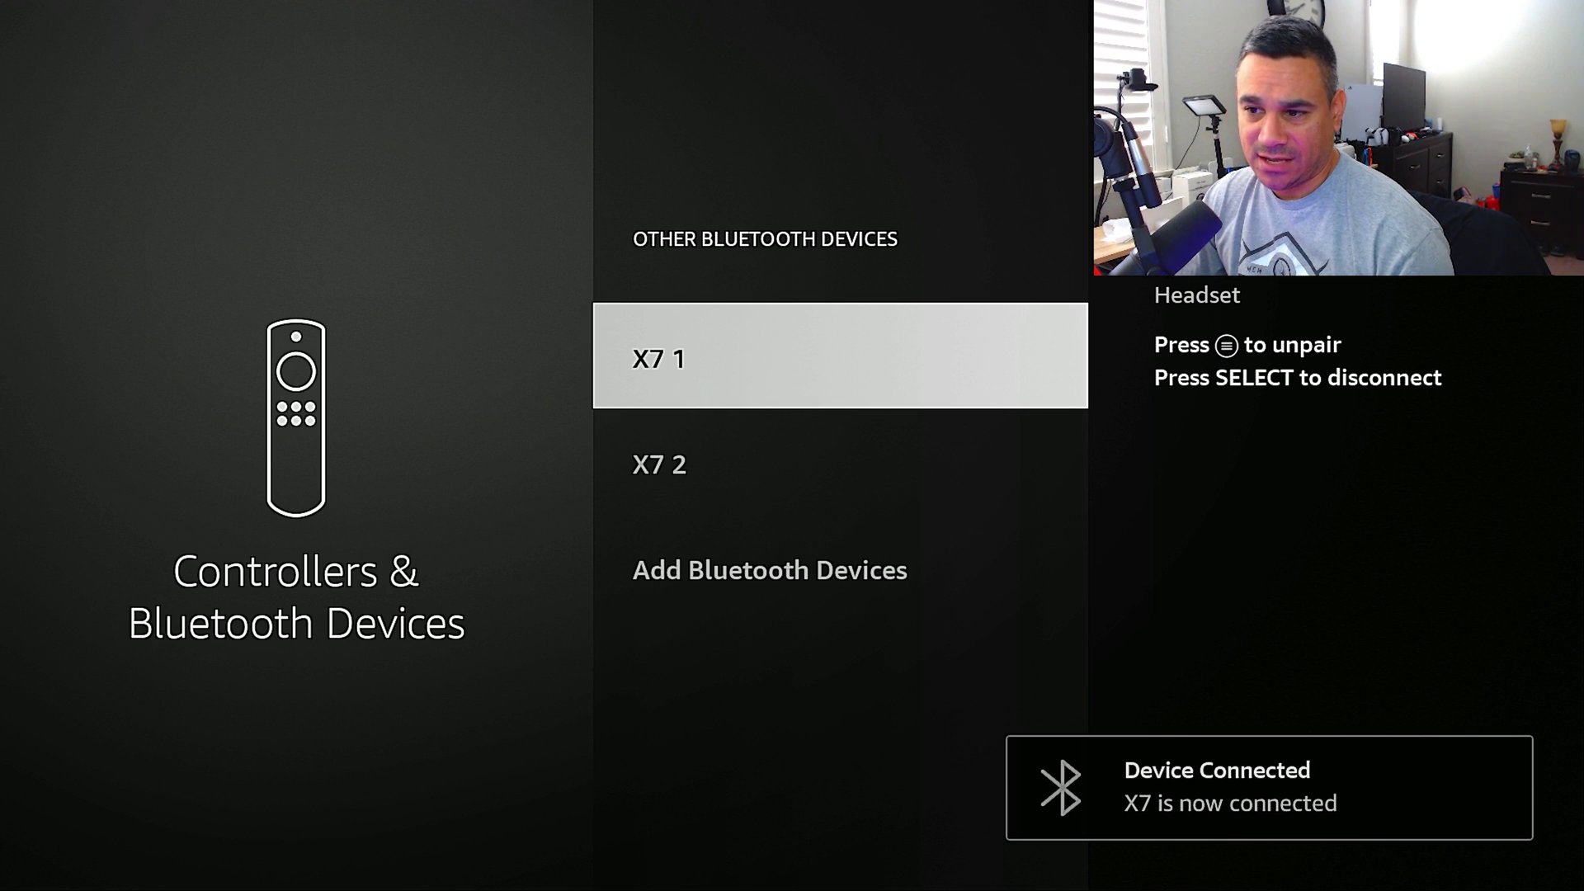
key("Down")
key("Menu")
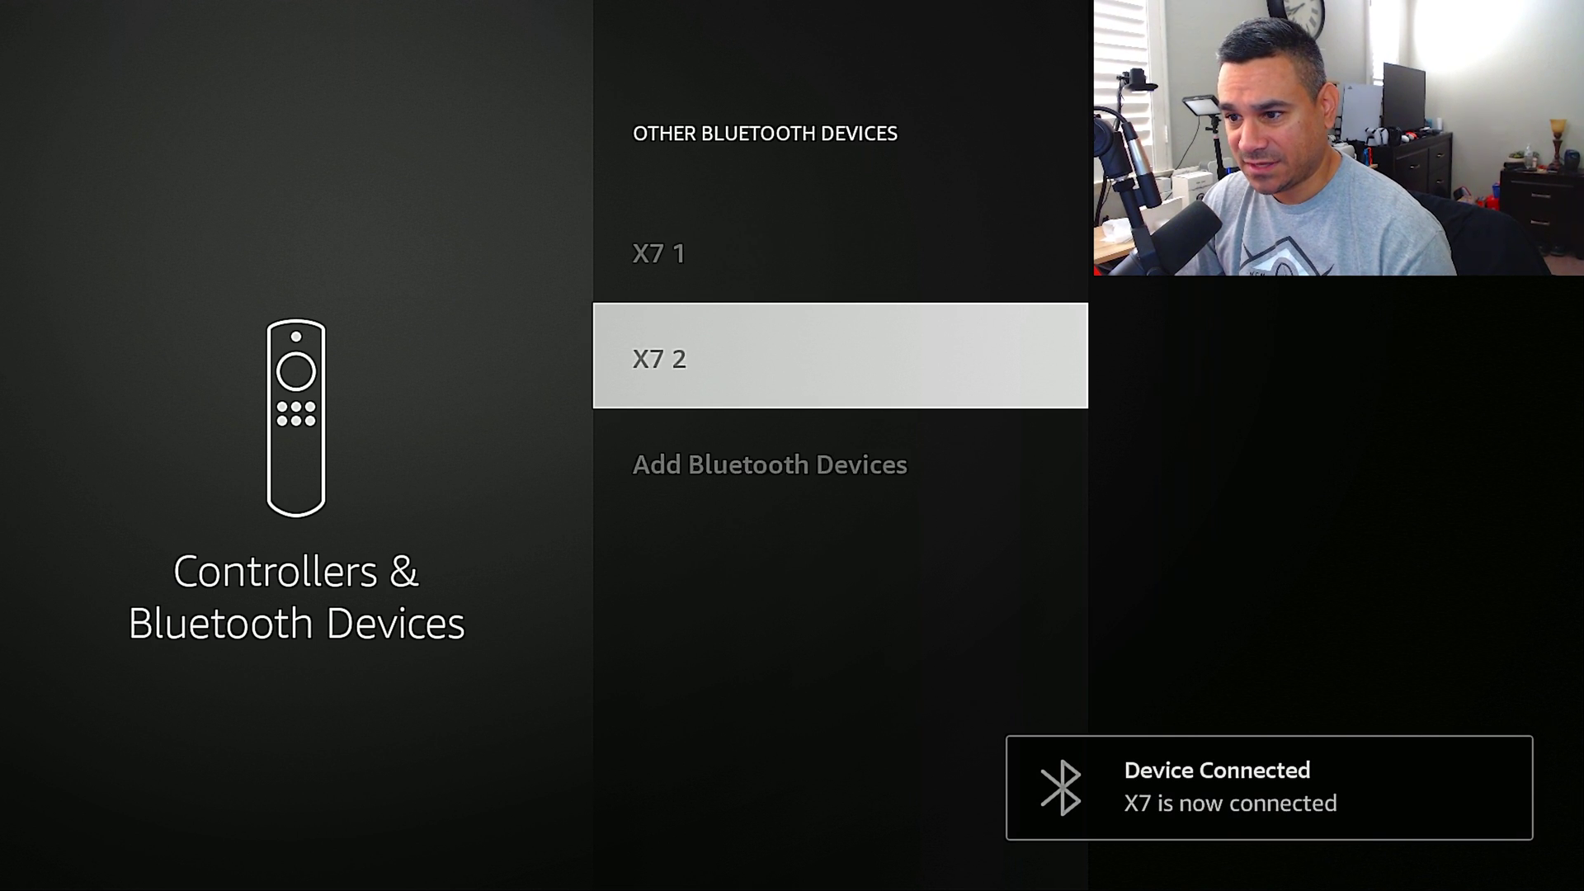
key("Return")
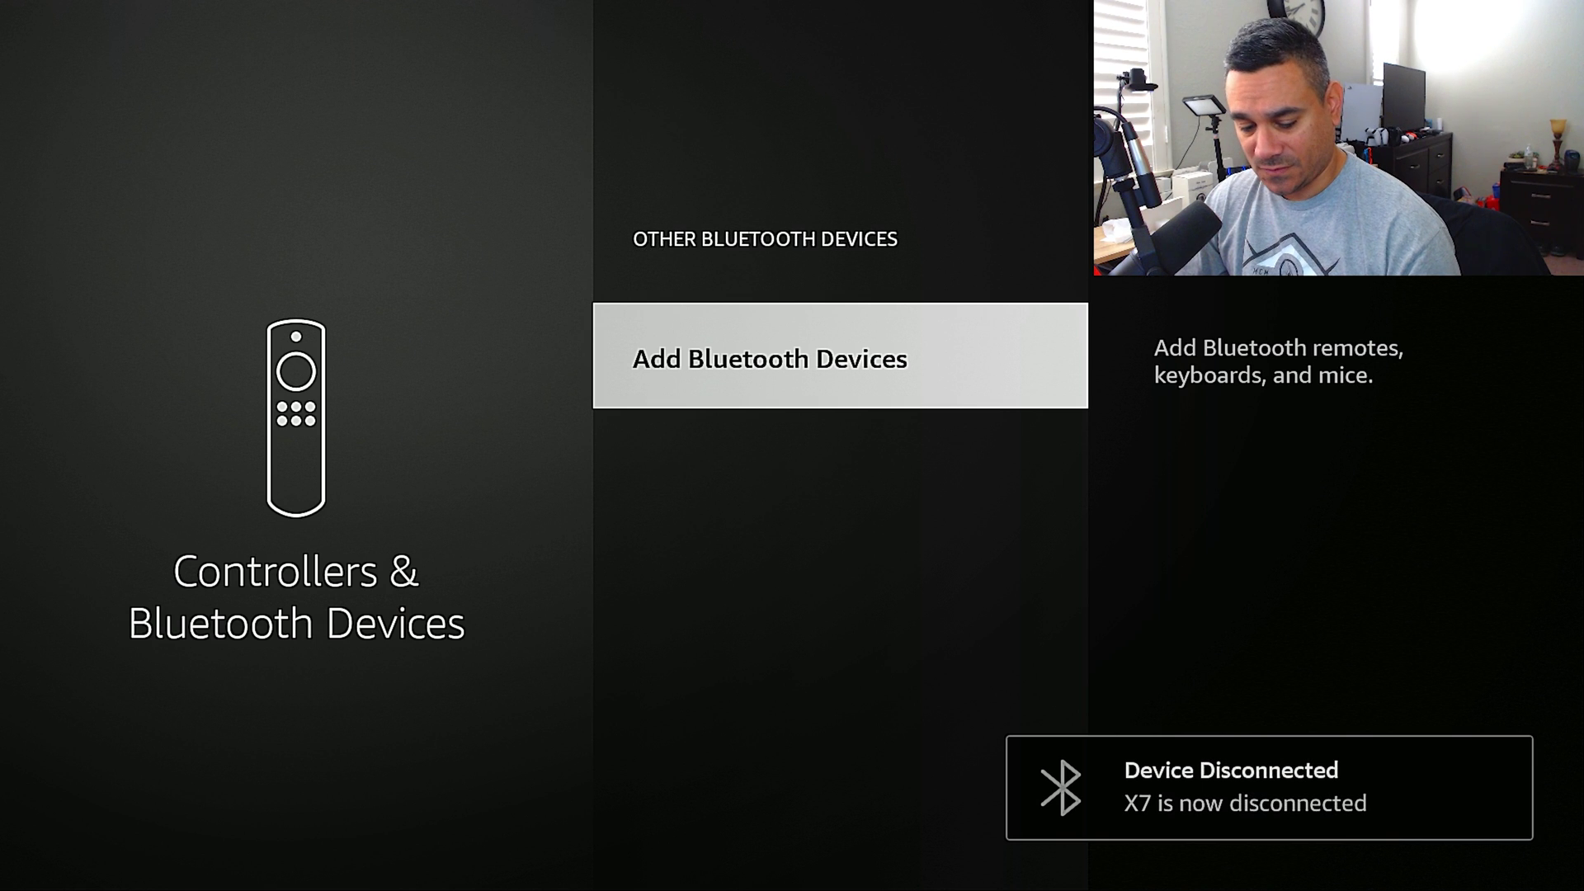